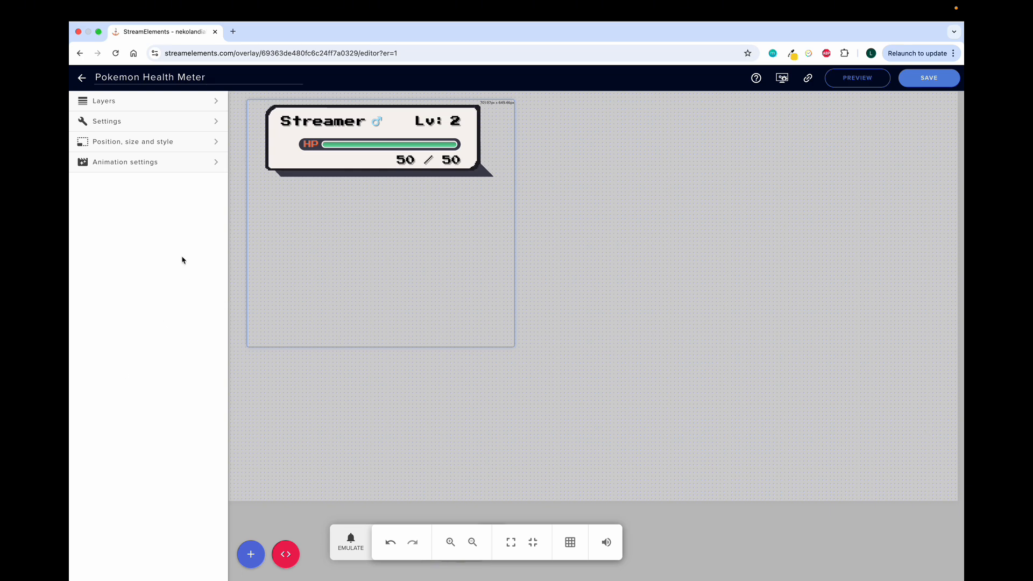
# Step: Review the widget's Display Settings, covering total HP, name, level, the gender options and the sound uploads, then collapse the section
pyautogui.click(172, 128)
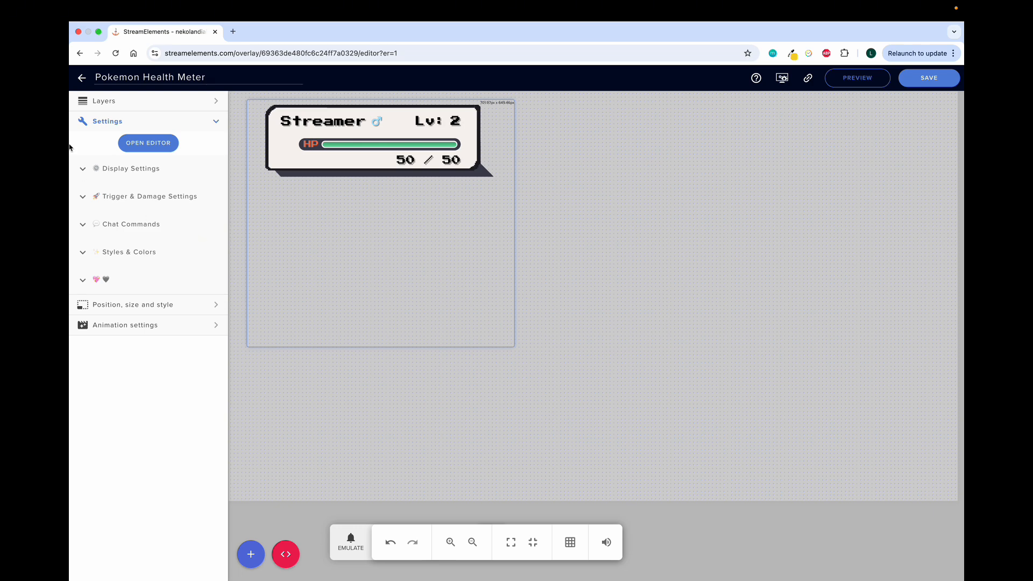
pyautogui.click(83, 170)
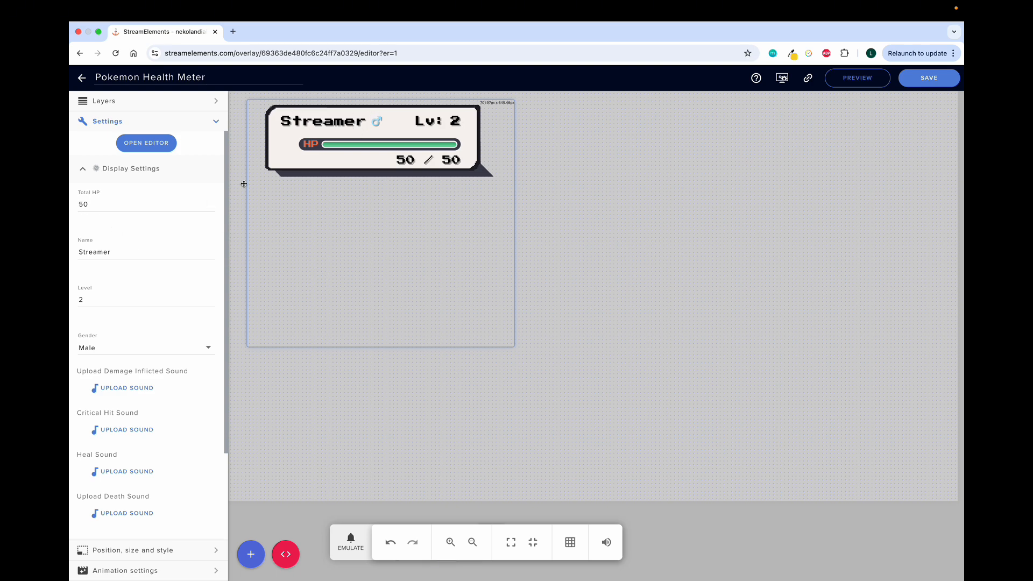
pyautogui.scroll(-1, 180, 335)
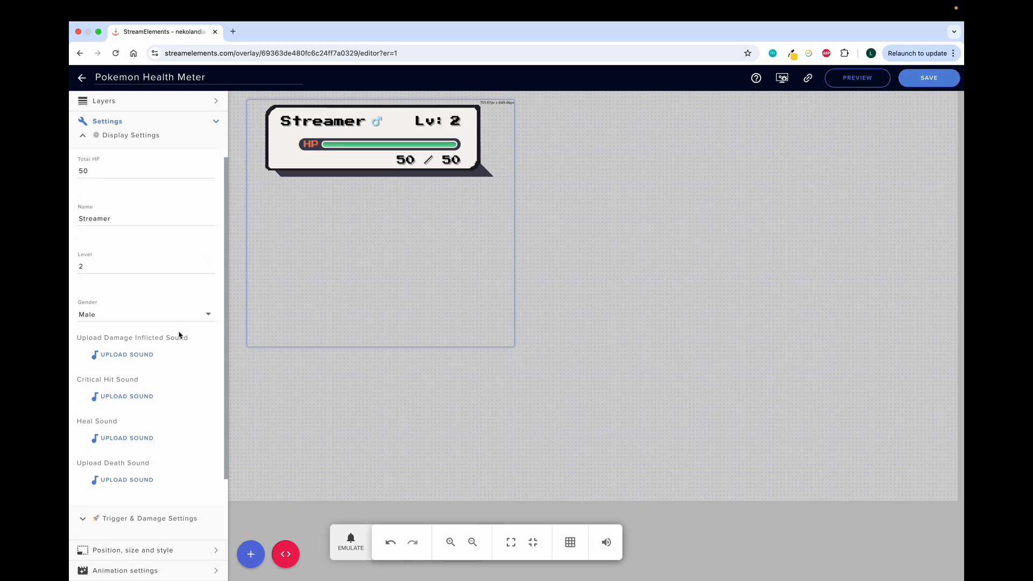
pyautogui.scroll(-1, 179, 335)
pyautogui.click(150, 288)
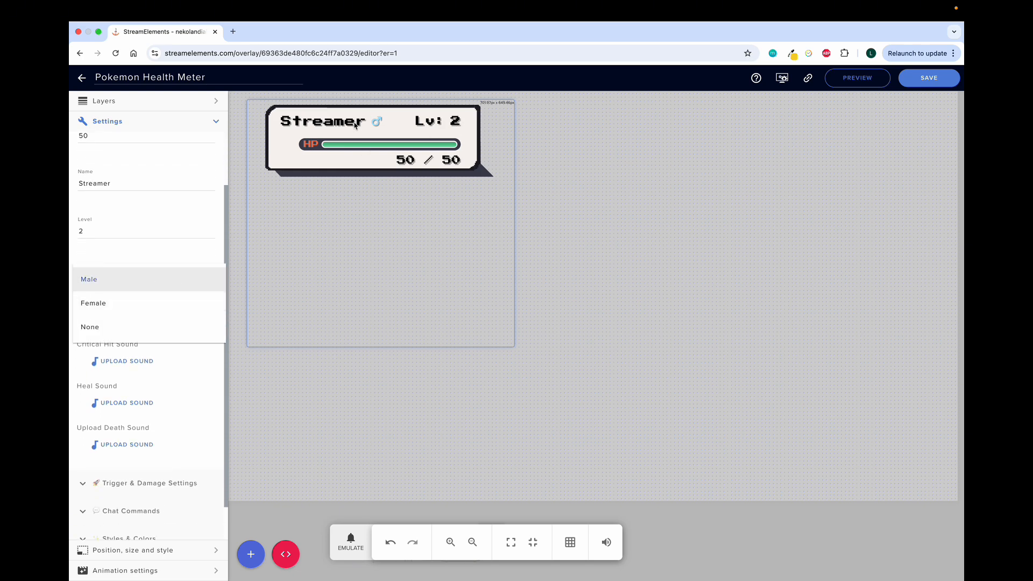
pyautogui.click(148, 255)
pyautogui.scroll(-1, 152, 322)
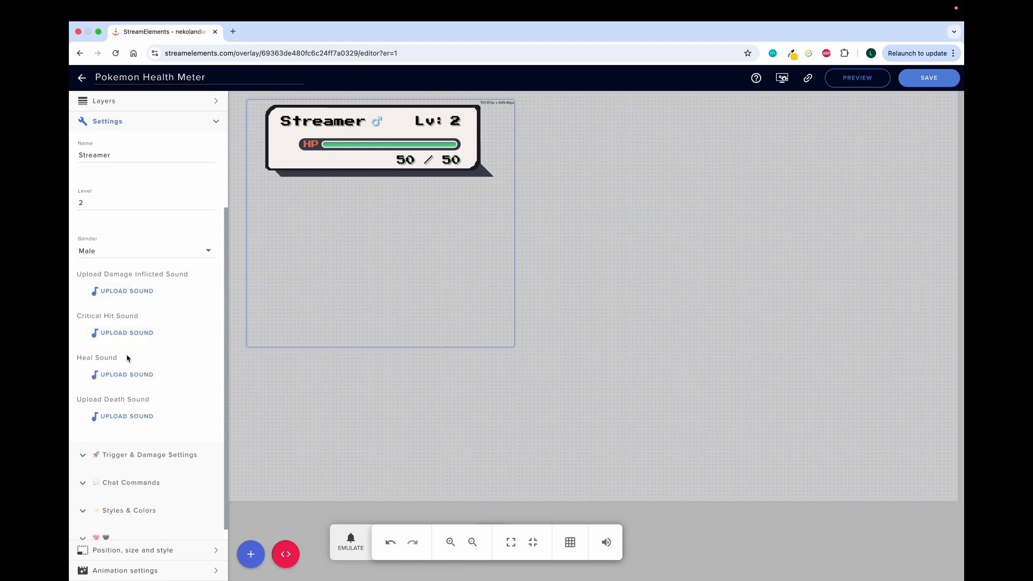
pyautogui.scroll(-1, 138, 417)
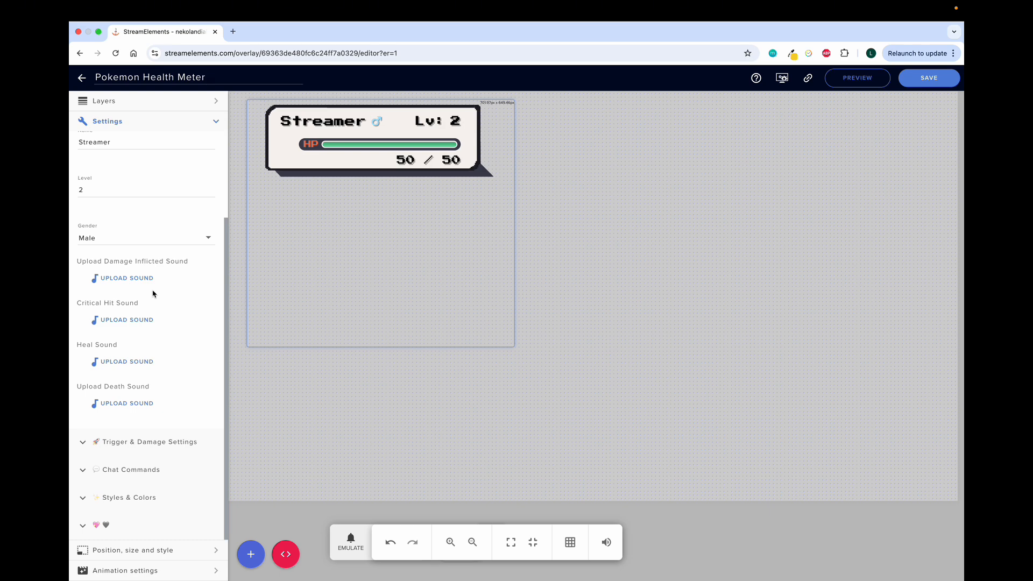
pyautogui.scroll(1, 150, 419)
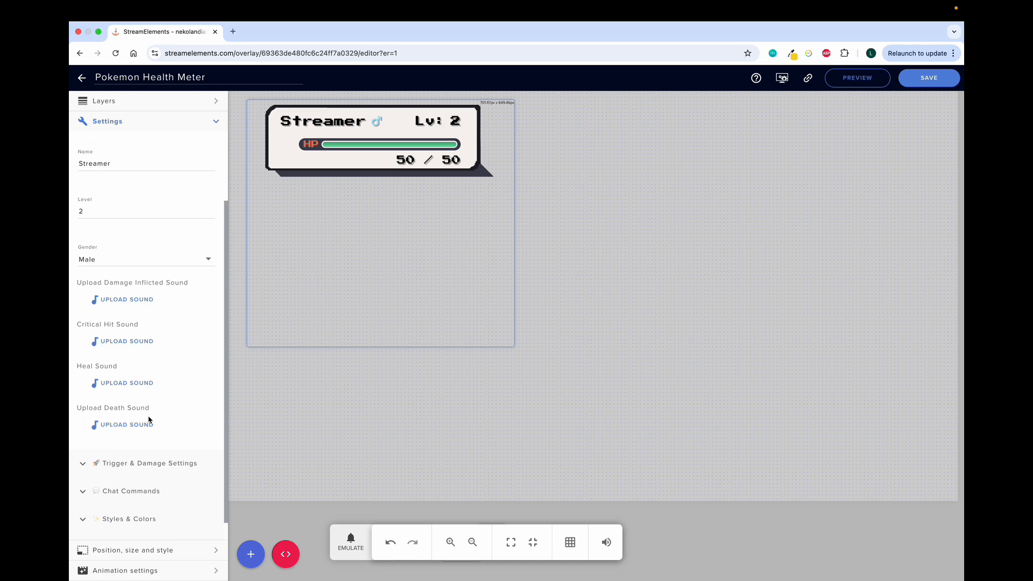
pyautogui.scroll(4, 146, 383)
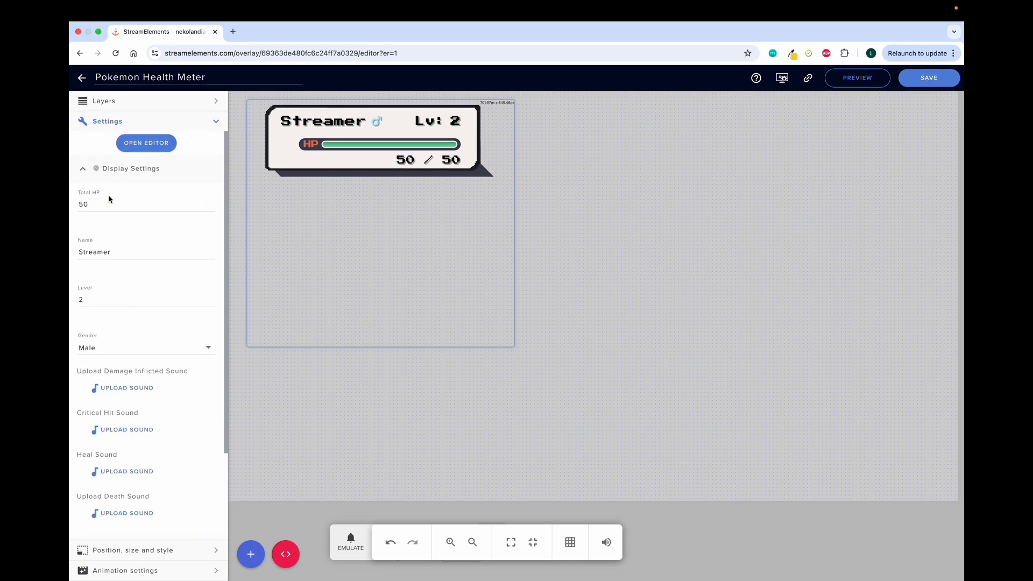
pyautogui.click(82, 174)
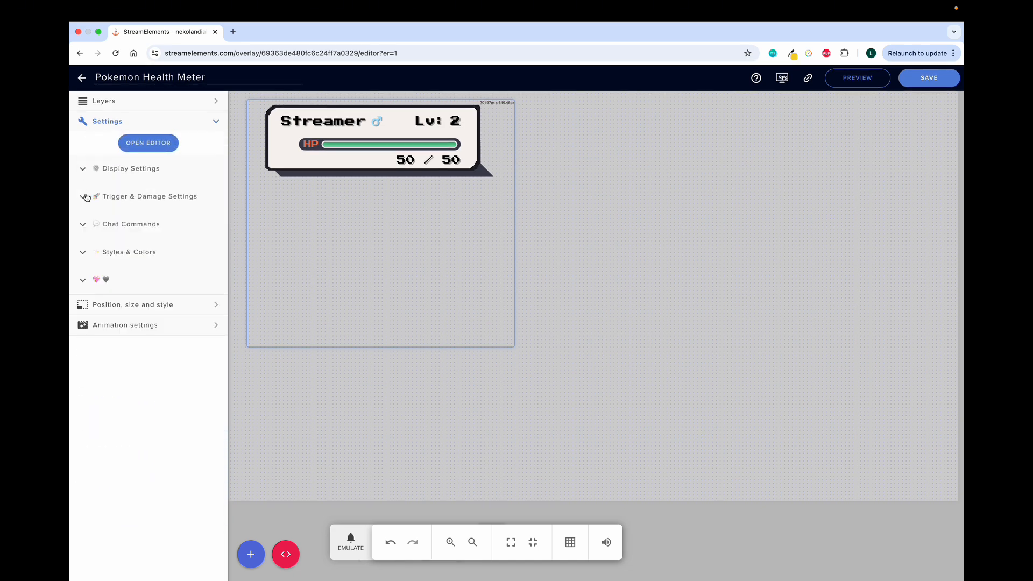
# Step: Examine the Trigger & Damage Settings for critical hit chance, channel points redemption and follows
pyautogui.click(83, 197)
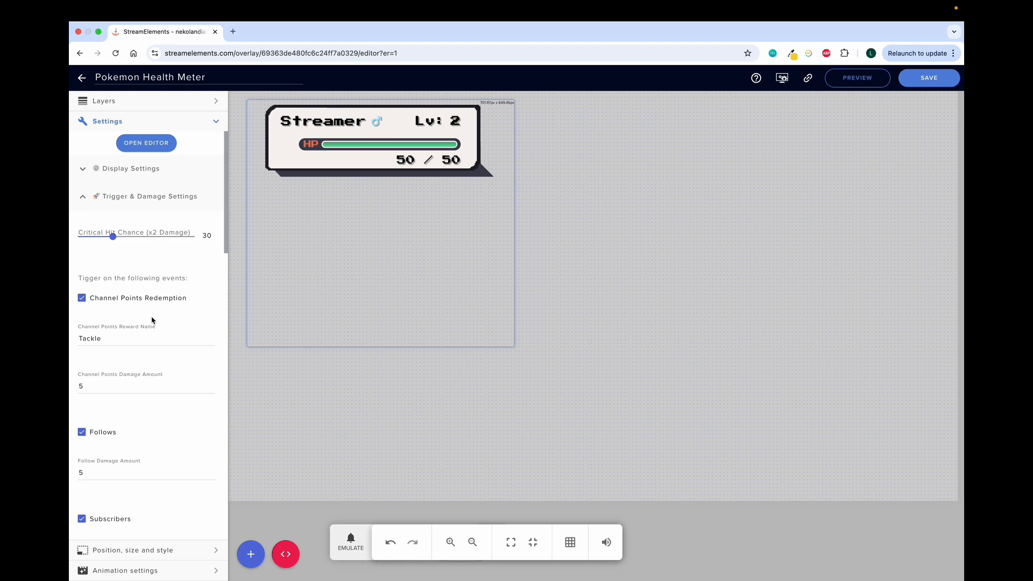
pyautogui.scroll(-1, 169, 355)
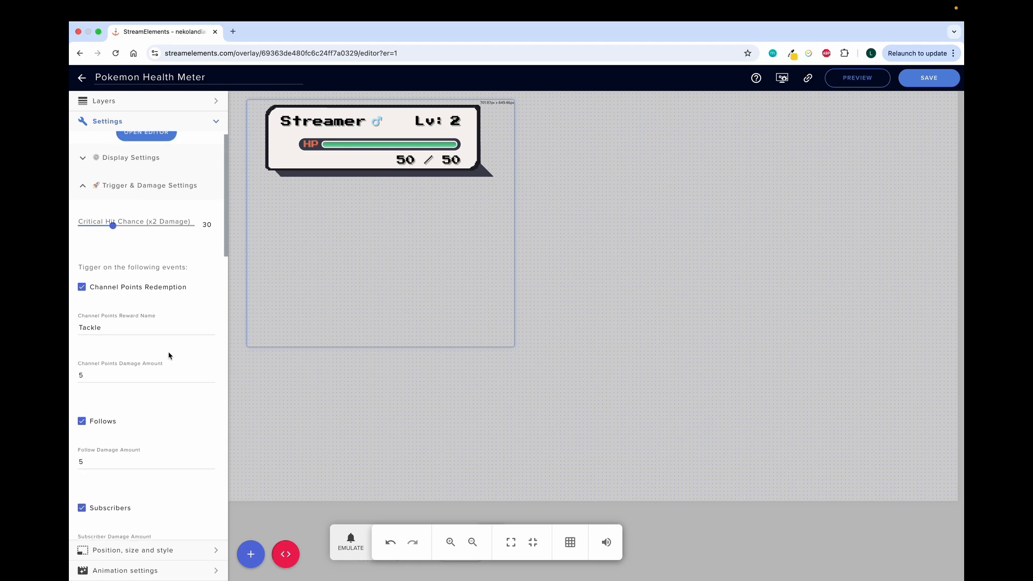
pyautogui.scroll(1, 157, 325)
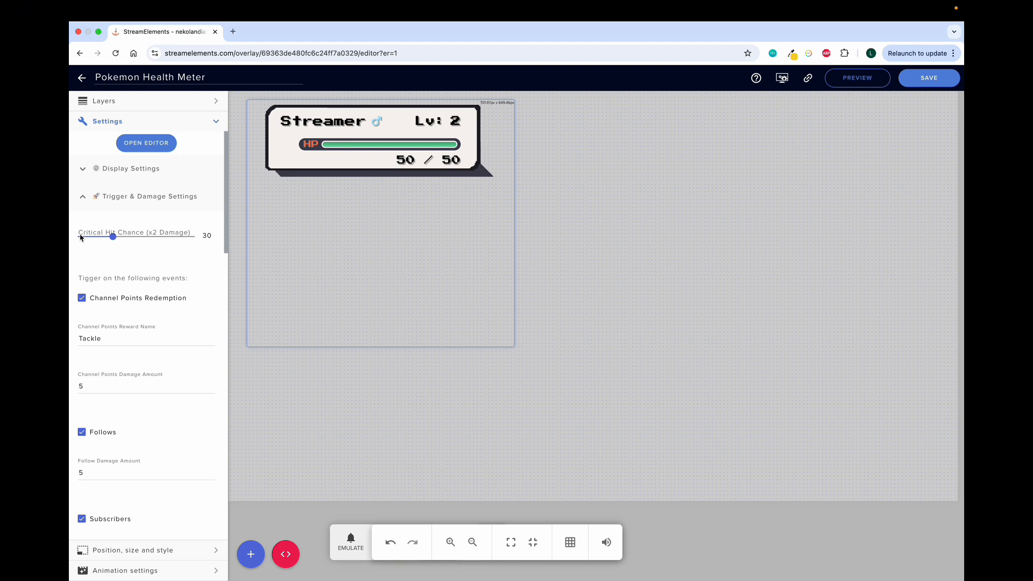
pyautogui.scroll(-3, 113, 273)
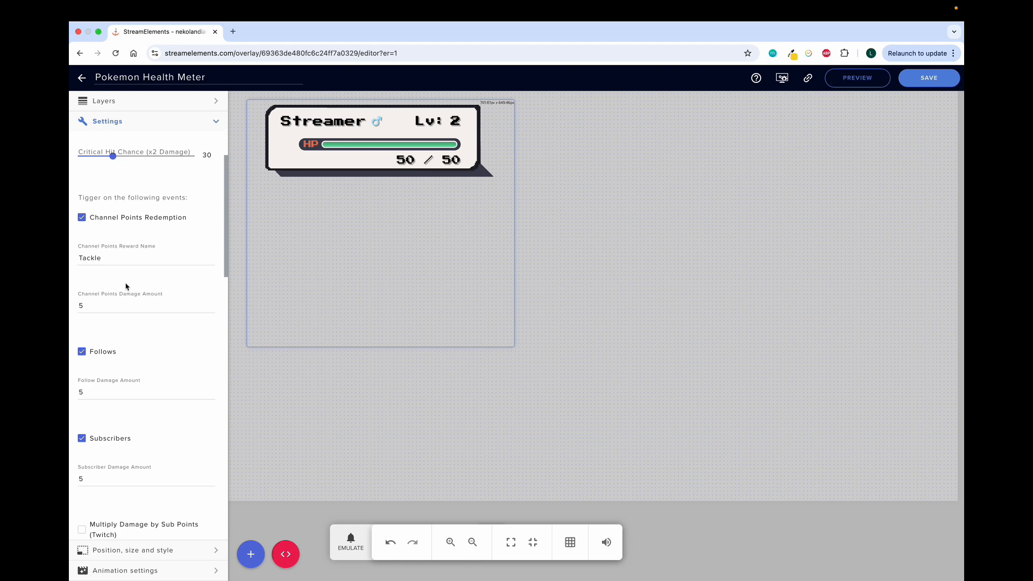
pyautogui.scroll(-1, 127, 286)
pyautogui.scroll(1, 126, 283)
pyautogui.scroll(1, 124, 282)
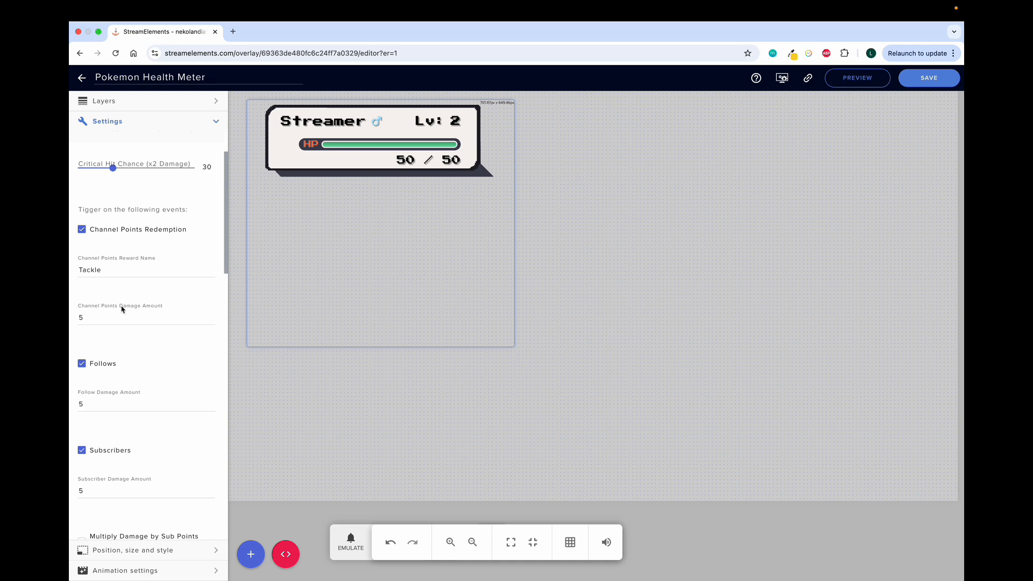
pyautogui.scroll(-1, 121, 302)
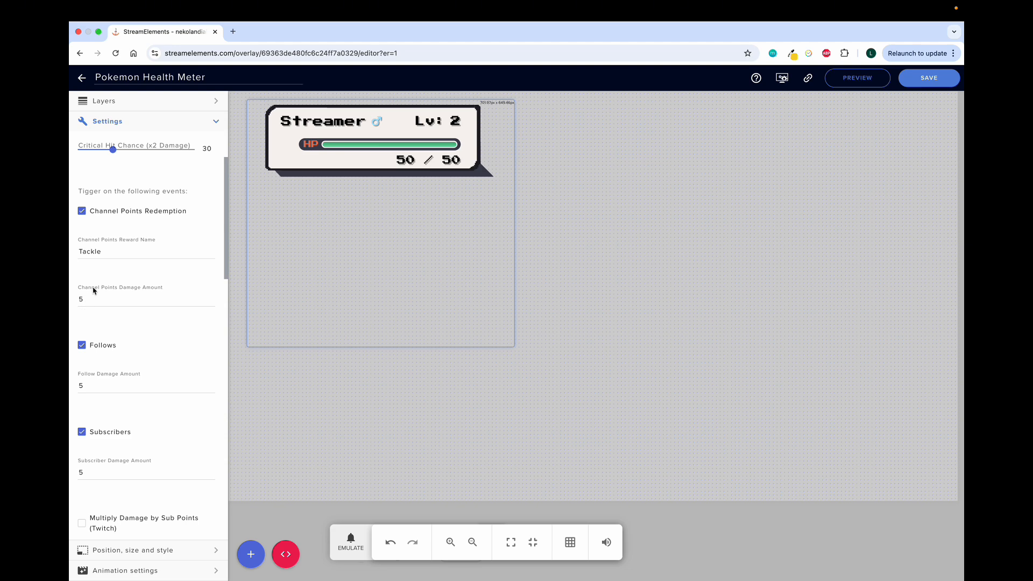
pyautogui.scroll(-2, 94, 293)
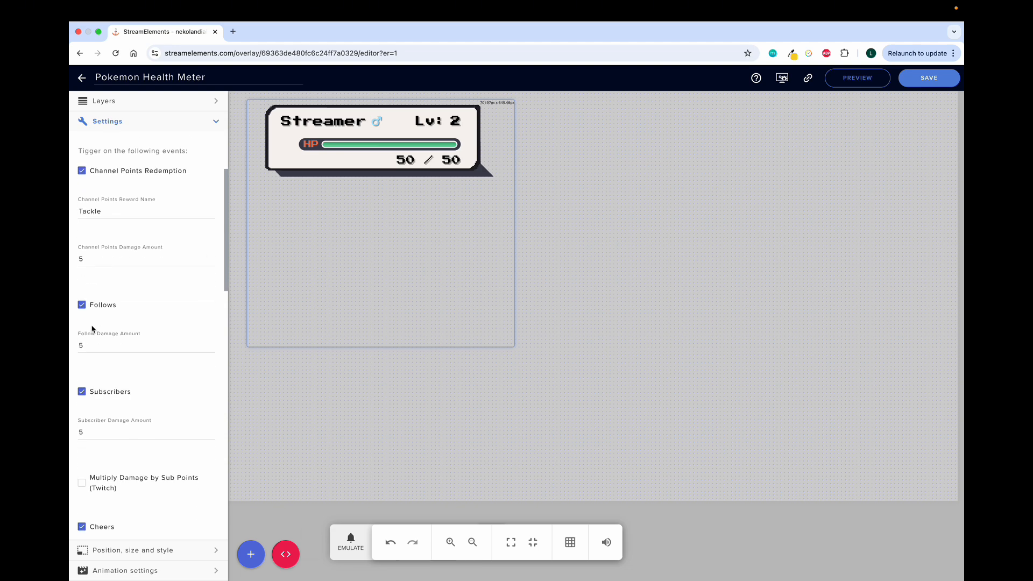
pyautogui.scroll(-1, 92, 323)
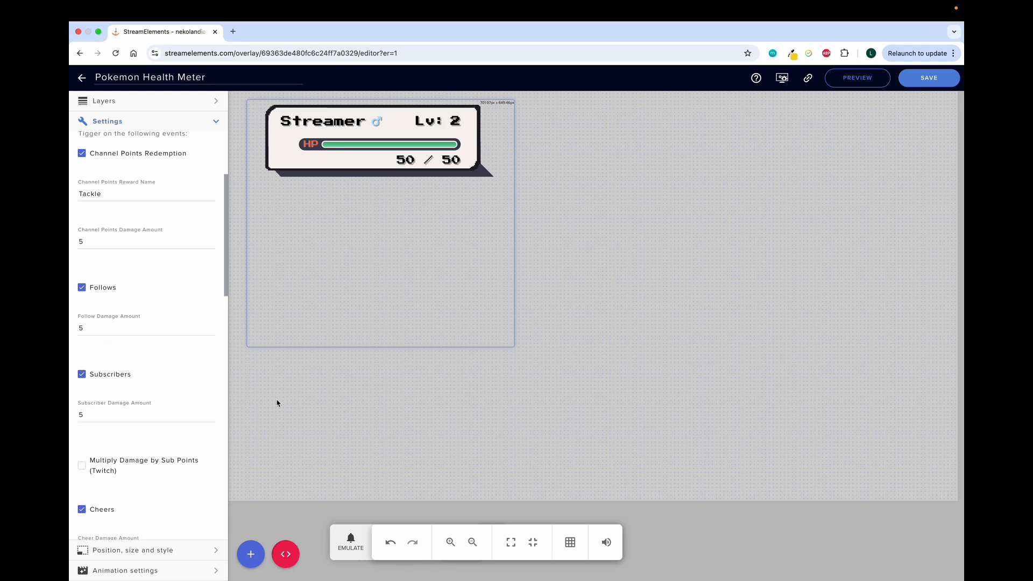
# Step: Emulate a follower event to test the health meter's damage
pyautogui.click(351, 544)
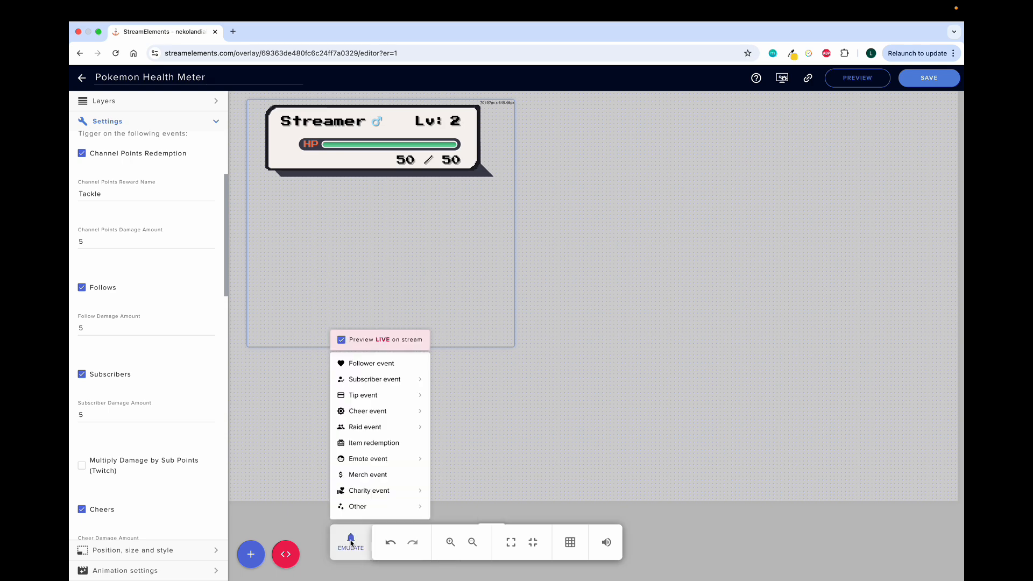
pyautogui.click(376, 368)
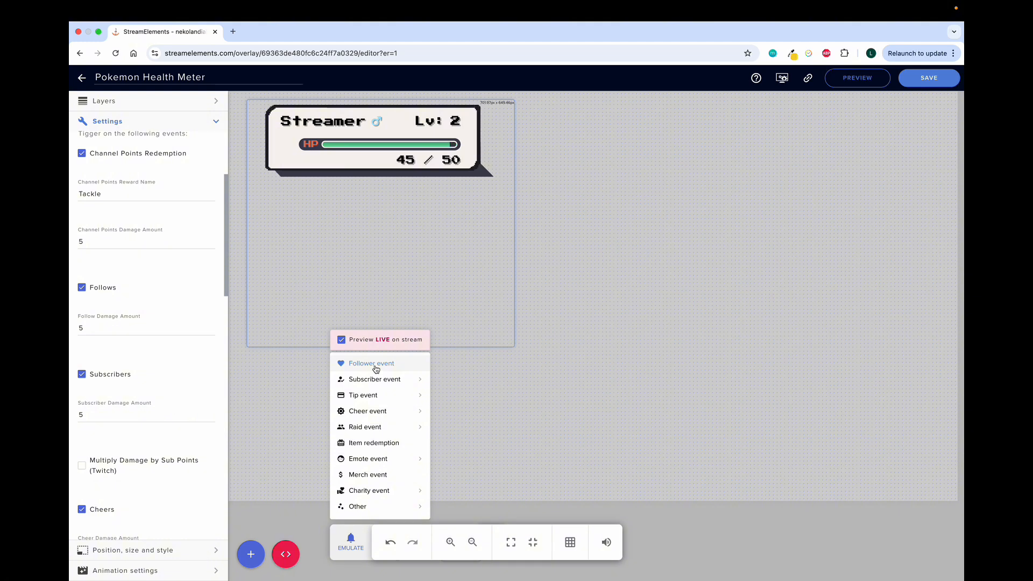
pyautogui.click(158, 346)
# Step: Examine the subscriber and cheer damage settings, including the sub points and cheer amount multipliers and the minimum cheer amount
pyautogui.scroll(-1, 151, 366)
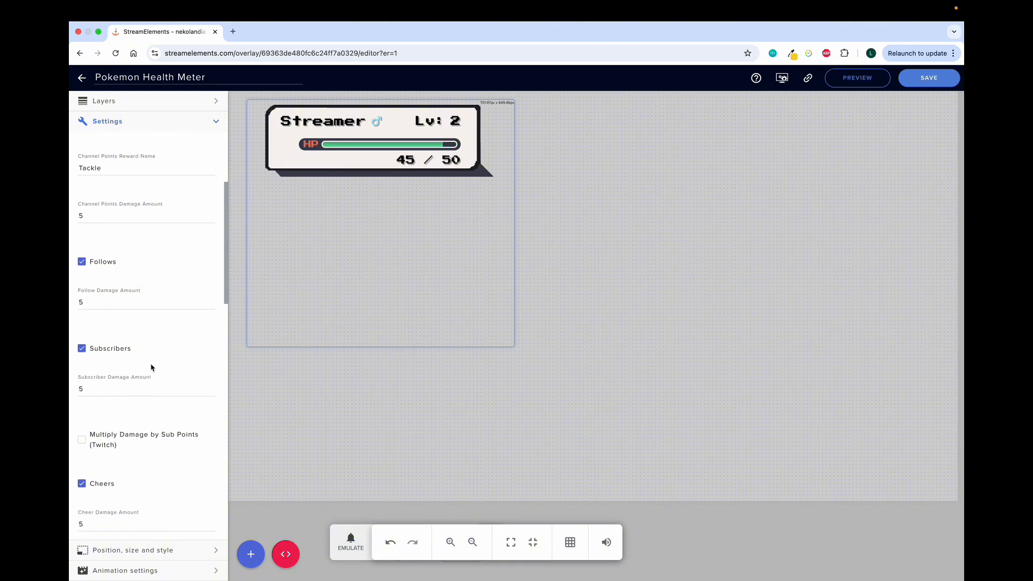
pyautogui.scroll(-3, 152, 367)
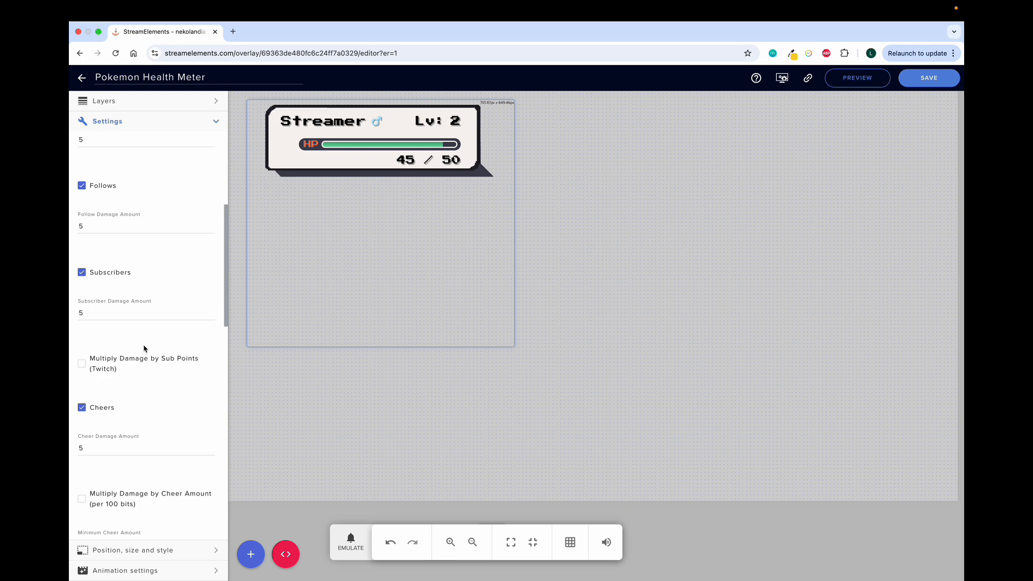
pyautogui.scroll(-1, 129, 291)
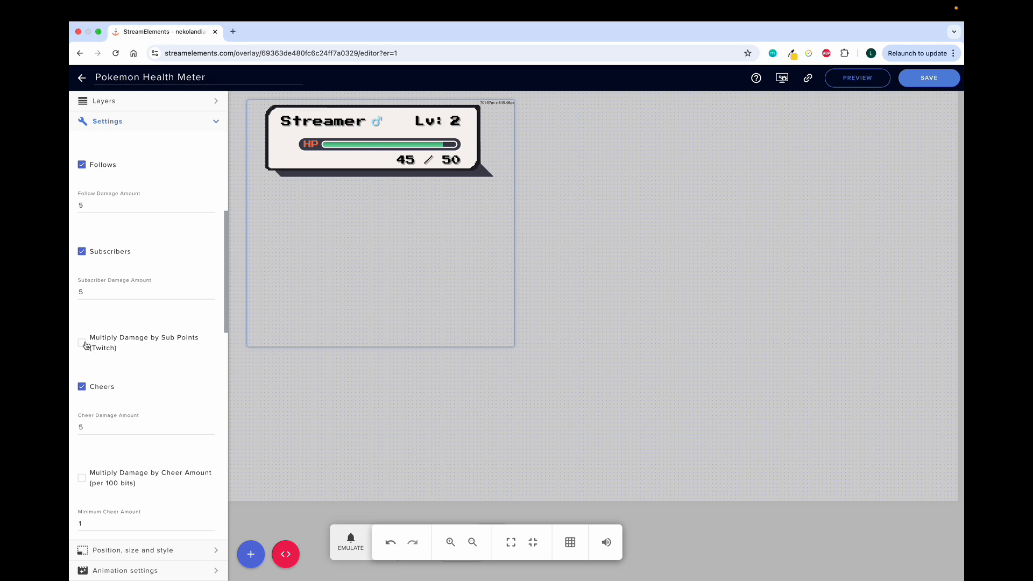
pyautogui.scroll(-1, 99, 358)
pyautogui.scroll(-3, 98, 359)
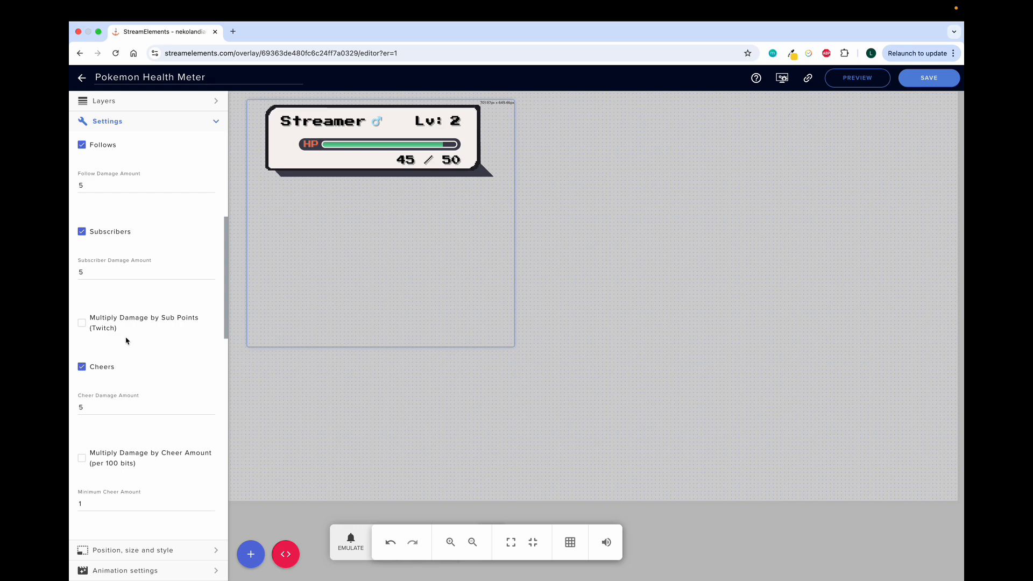
pyautogui.scroll(-1, 123, 338)
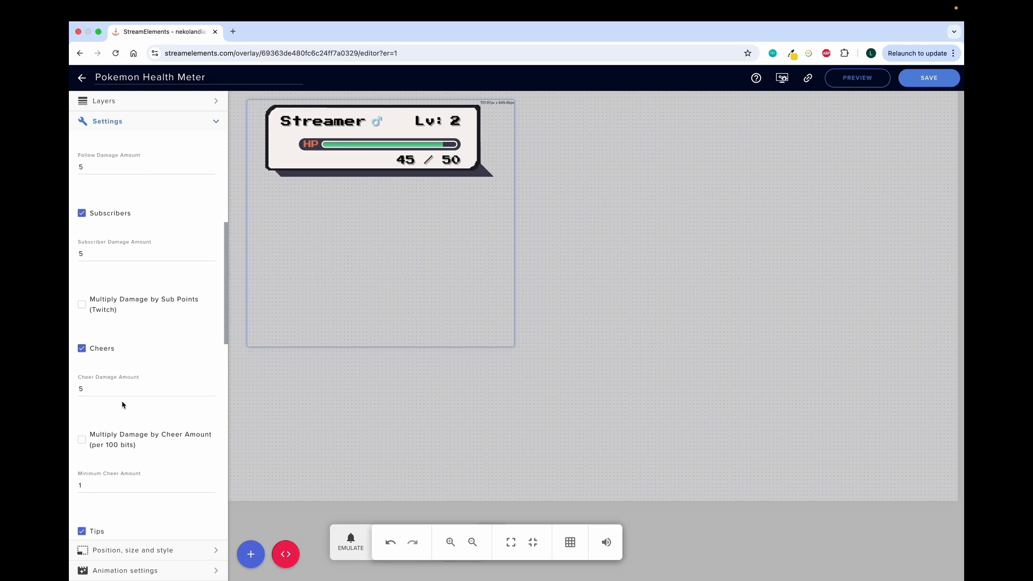
pyautogui.scroll(-2, 123, 405)
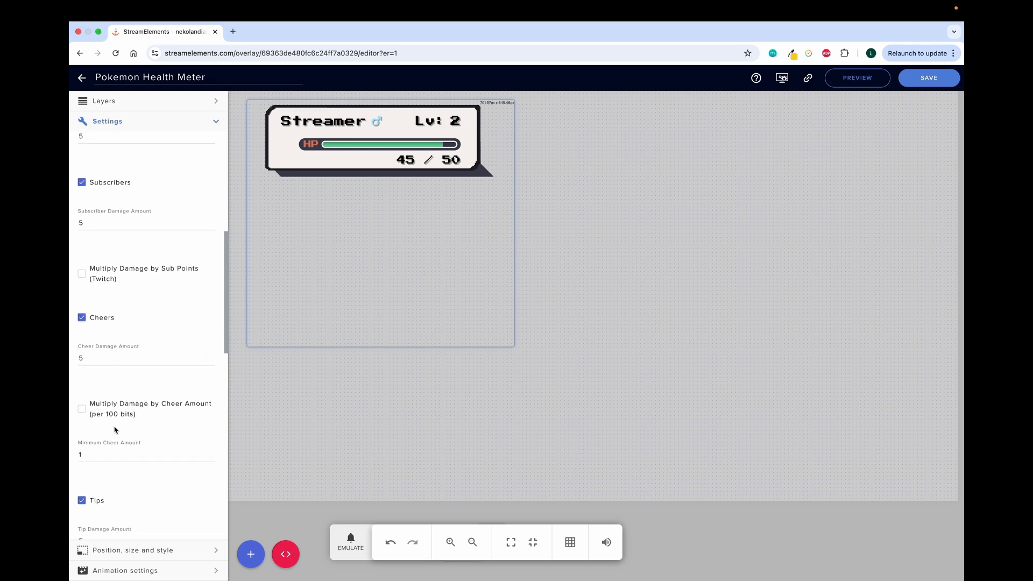
pyautogui.scroll(-2, 115, 430)
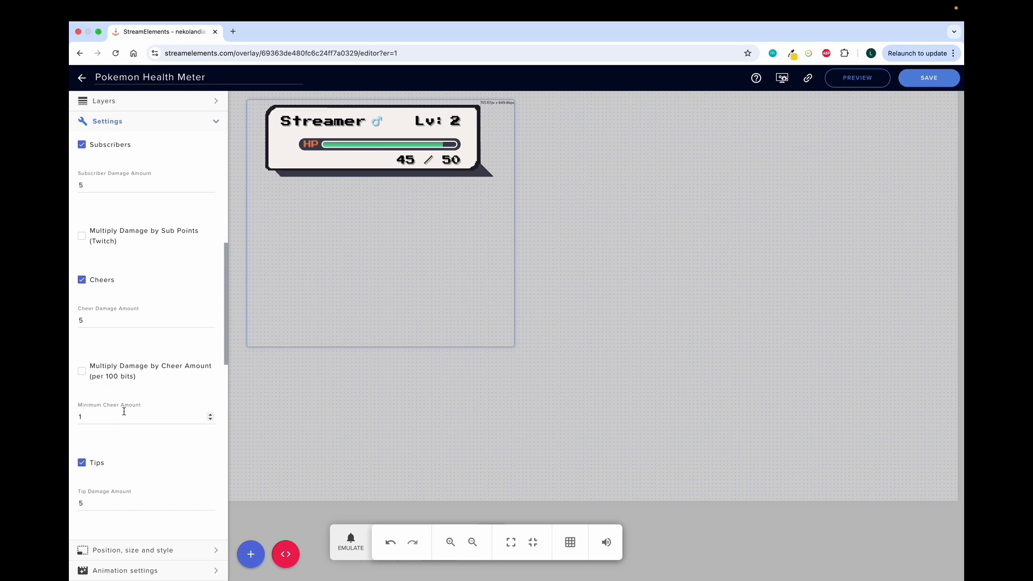
pyautogui.scroll(-3, 123, 404)
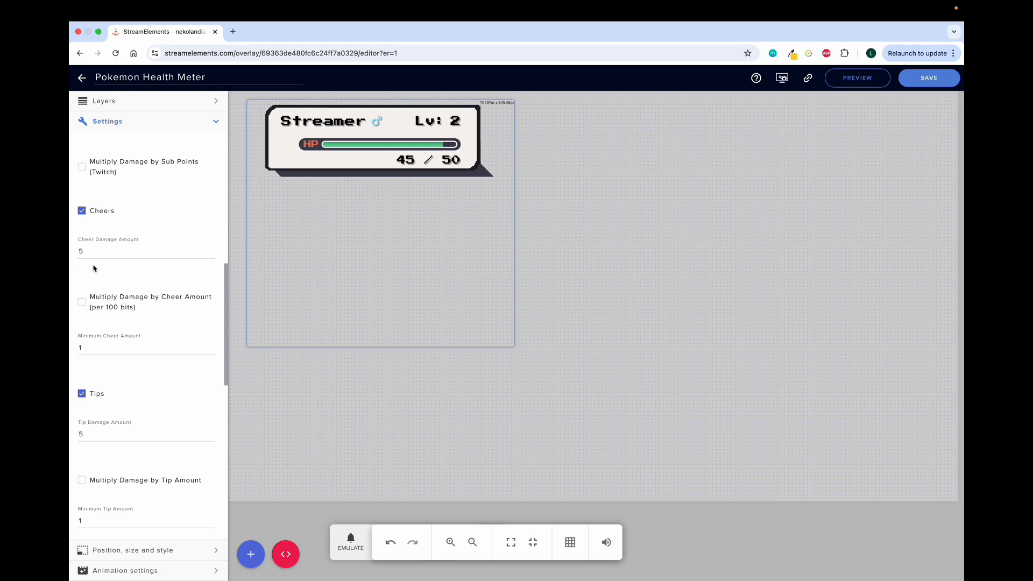
pyautogui.scroll(2, 116, 312)
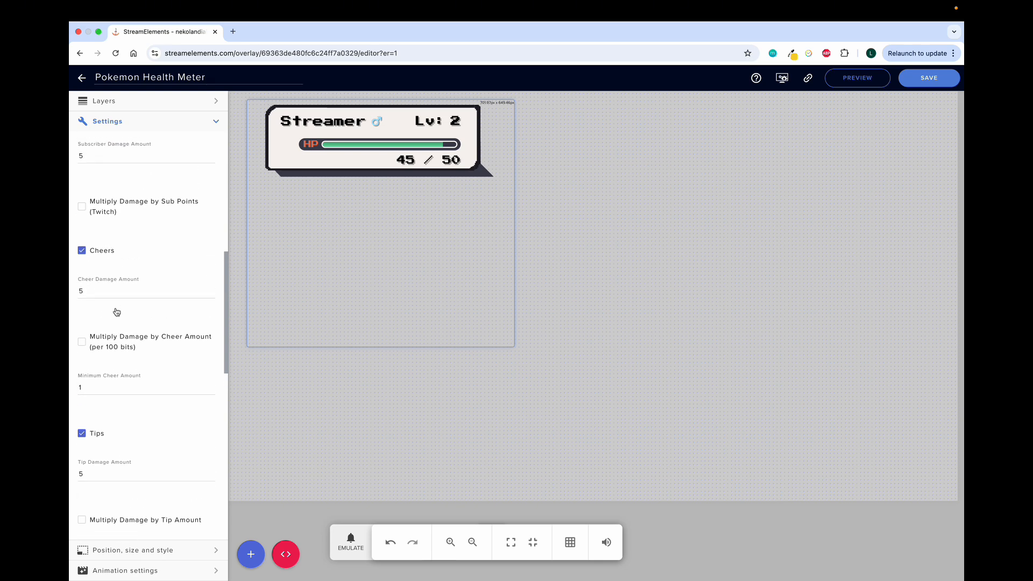
pyautogui.scroll(1, 101, 303)
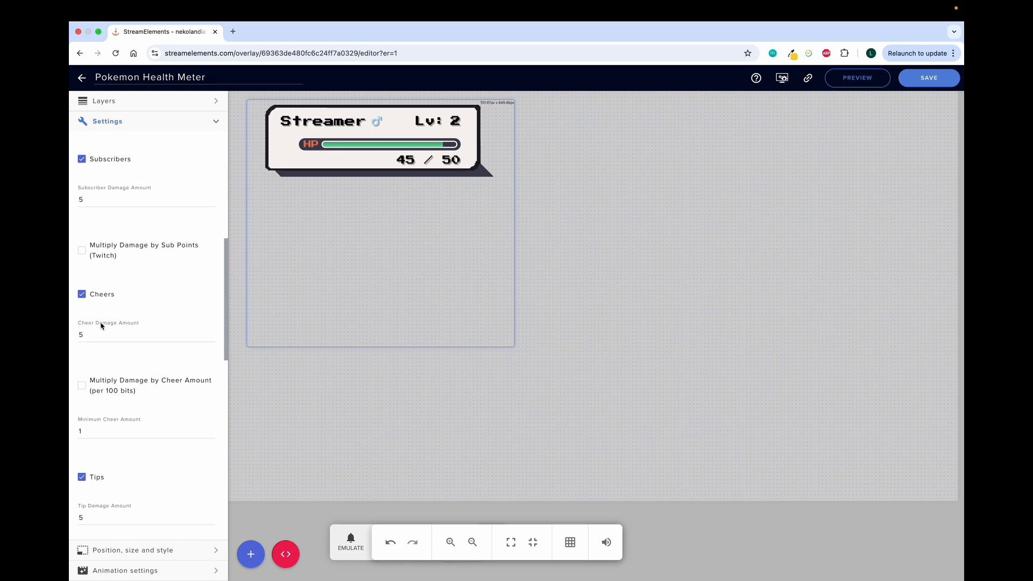
pyautogui.scroll(-1, 135, 383)
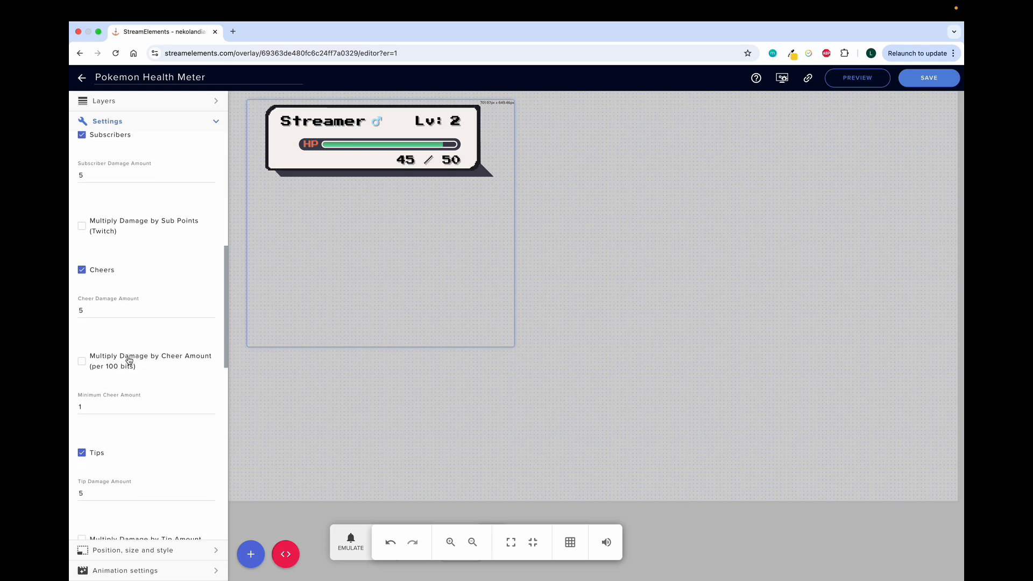
pyautogui.scroll(-1, 128, 357)
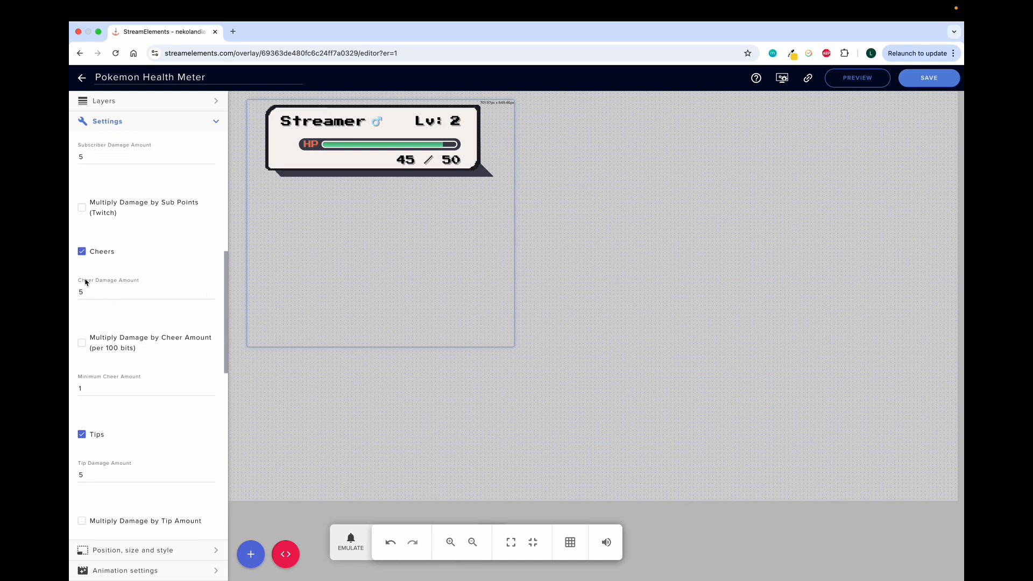
# Step: Examine the tip, raid, YouTube sponsor and superchat damage settings, then collapse the Trigger & Damage Settings section
pyautogui.scroll(-5, 107, 355)
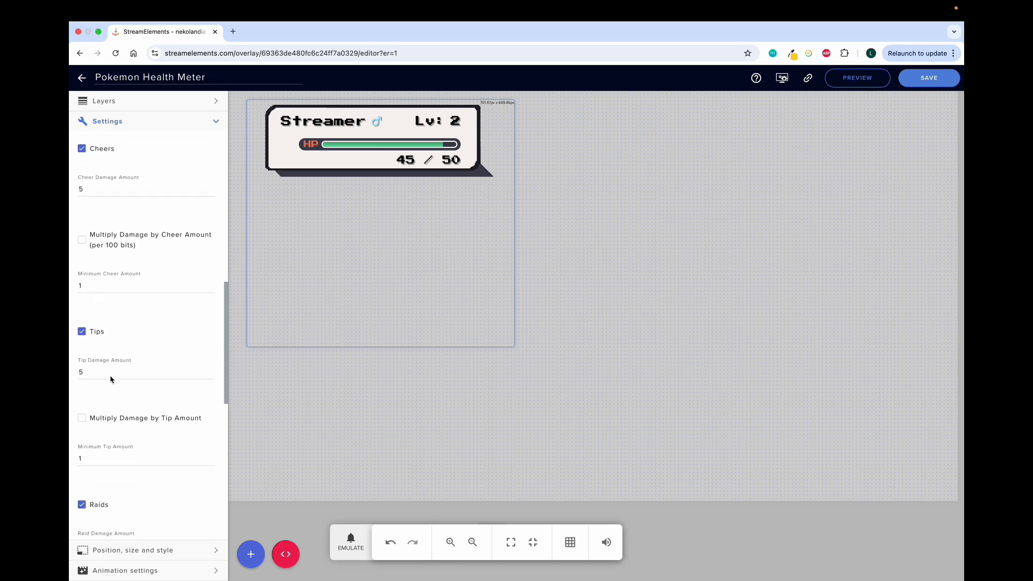
pyautogui.scroll(-4, 111, 380)
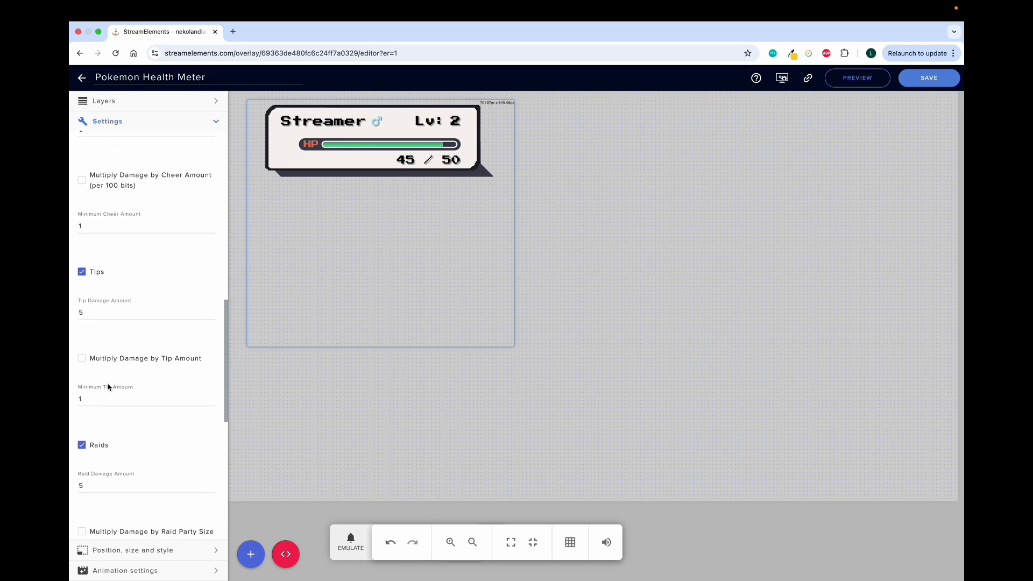
pyautogui.scroll(-8, 109, 387)
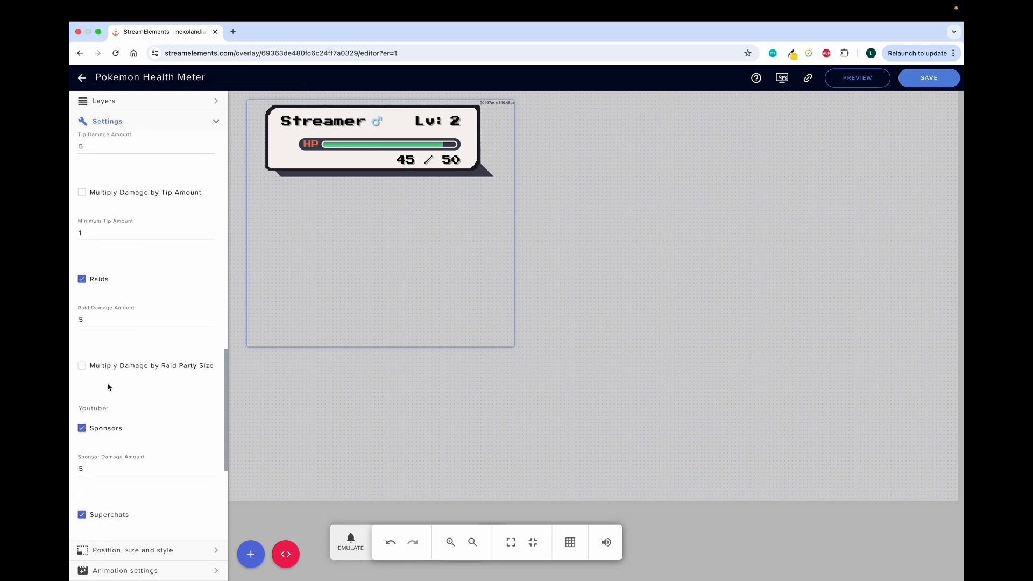
pyautogui.scroll(-2, 109, 386)
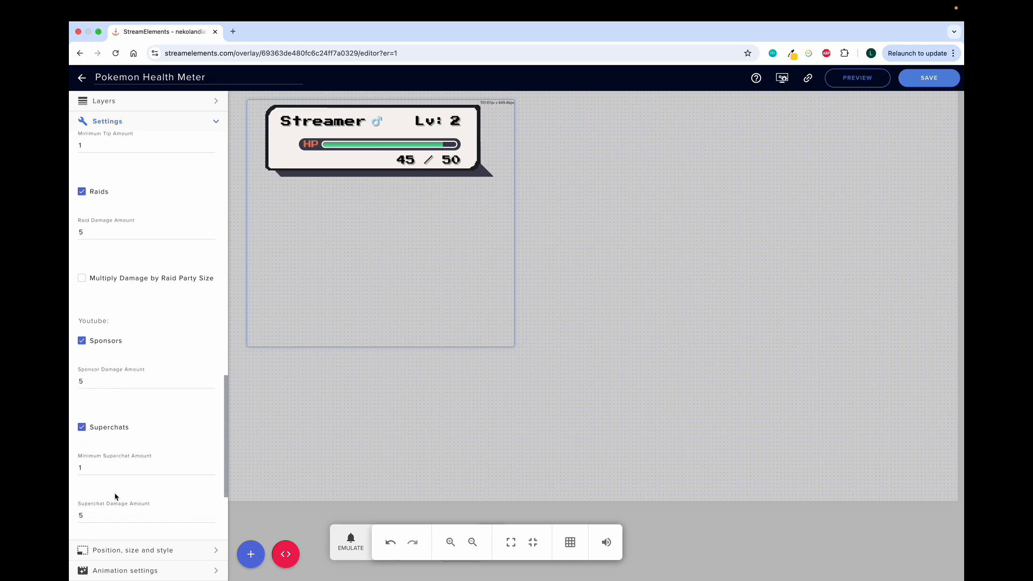
pyautogui.scroll(-2, 115, 496)
pyautogui.scroll(-4, 125, 441)
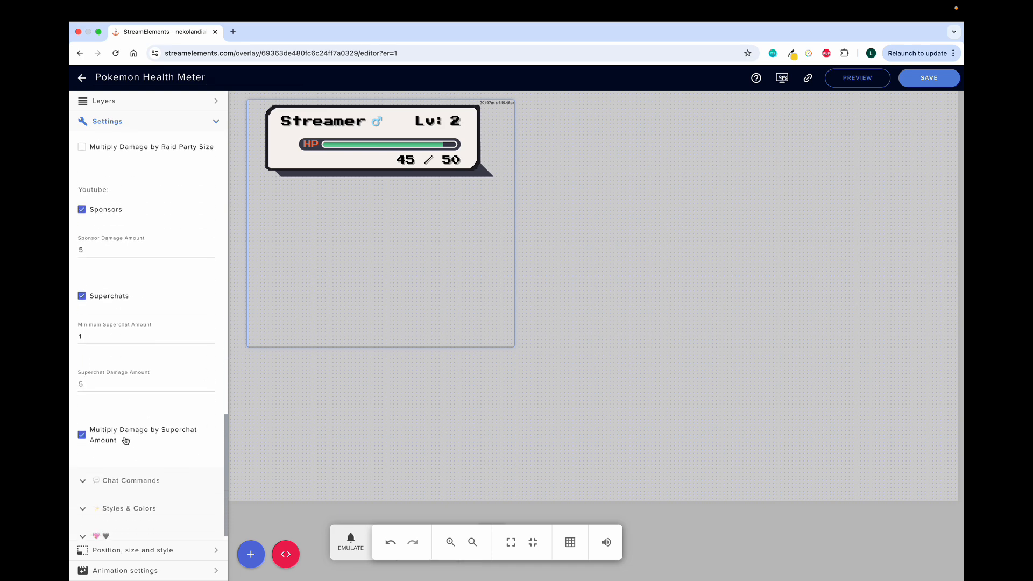
pyautogui.scroll(10, 122, 421)
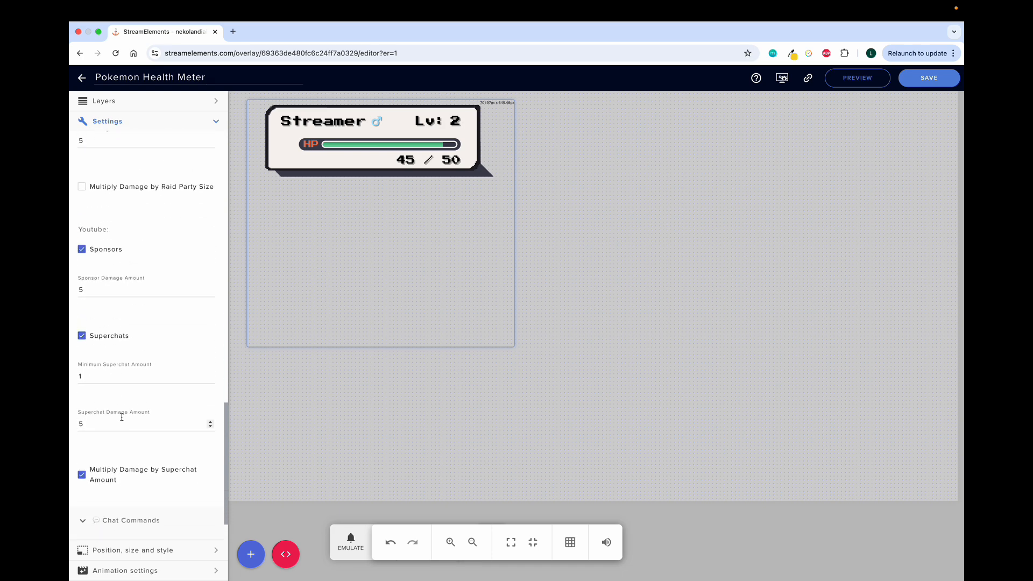
pyautogui.scroll(3, 123, 421)
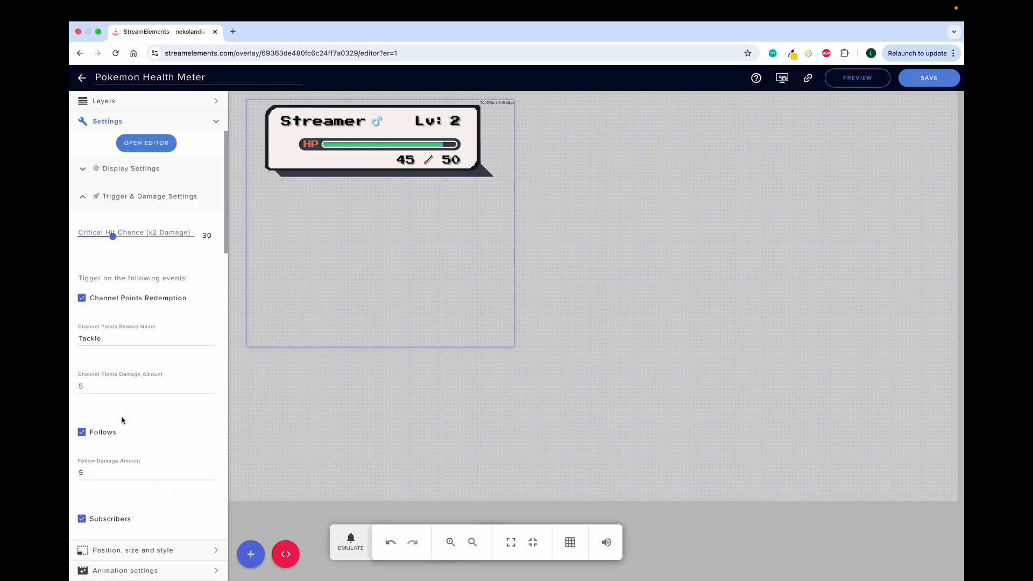
pyautogui.click(82, 198)
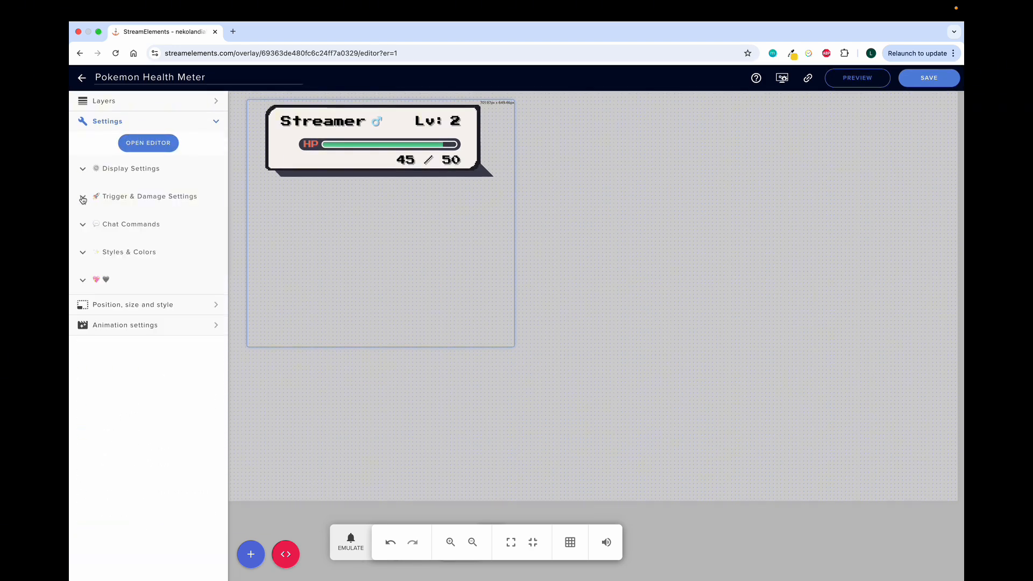
# Step: Review the Chat Commands settings for attack, potion and full heal and the command permissions, then collapse the section
pyautogui.click(81, 228)
pyautogui.scroll(-1, 122, 334)
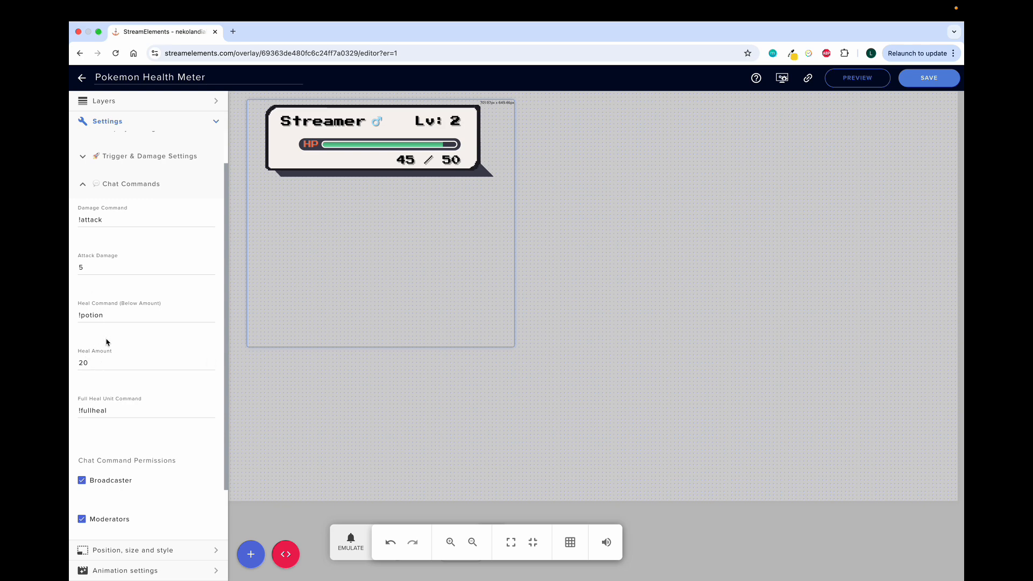
pyautogui.scroll(-2, 109, 369)
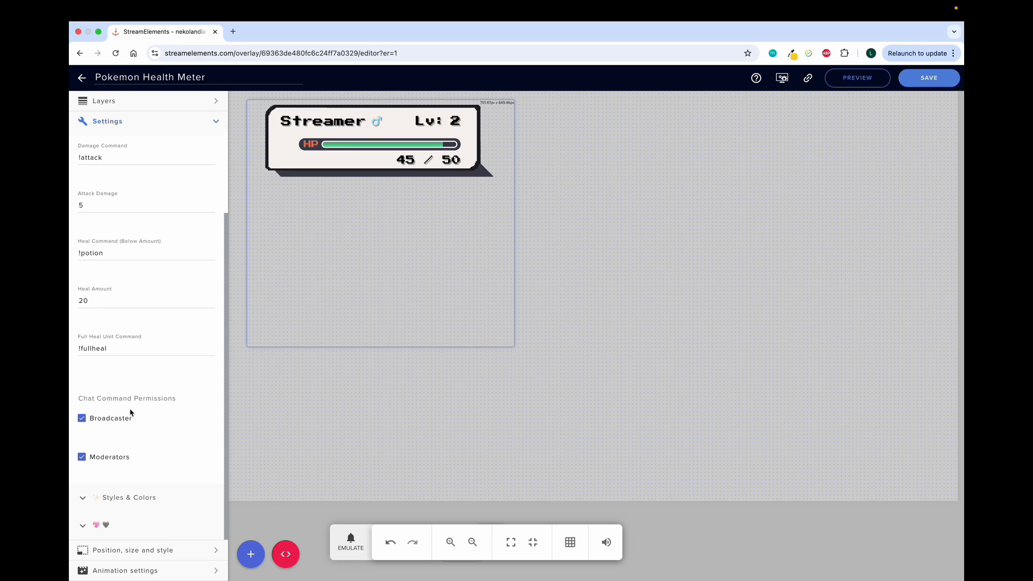
pyautogui.scroll(1, 132, 414)
pyautogui.scroll(1, 75, 290)
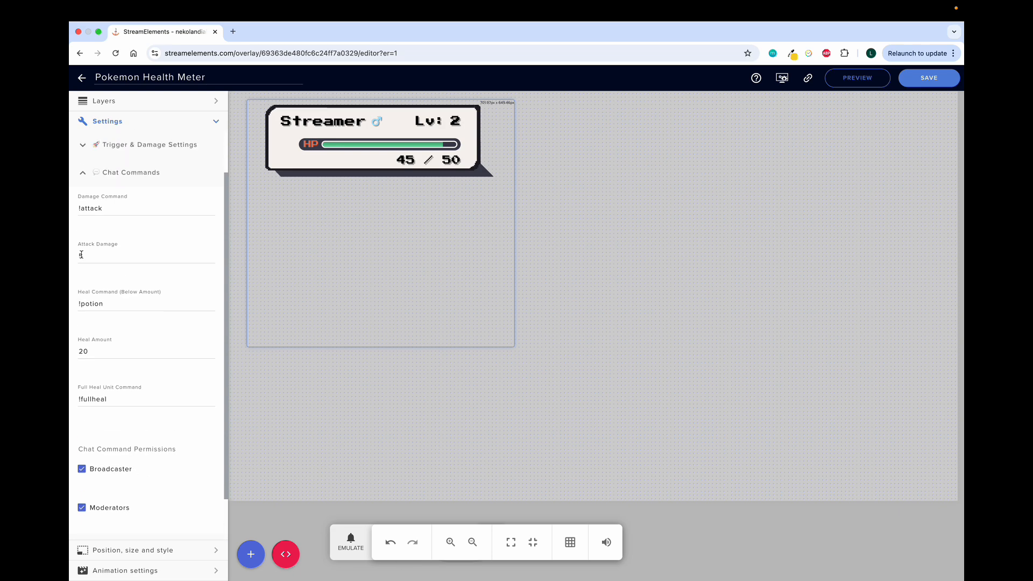
pyautogui.click(82, 174)
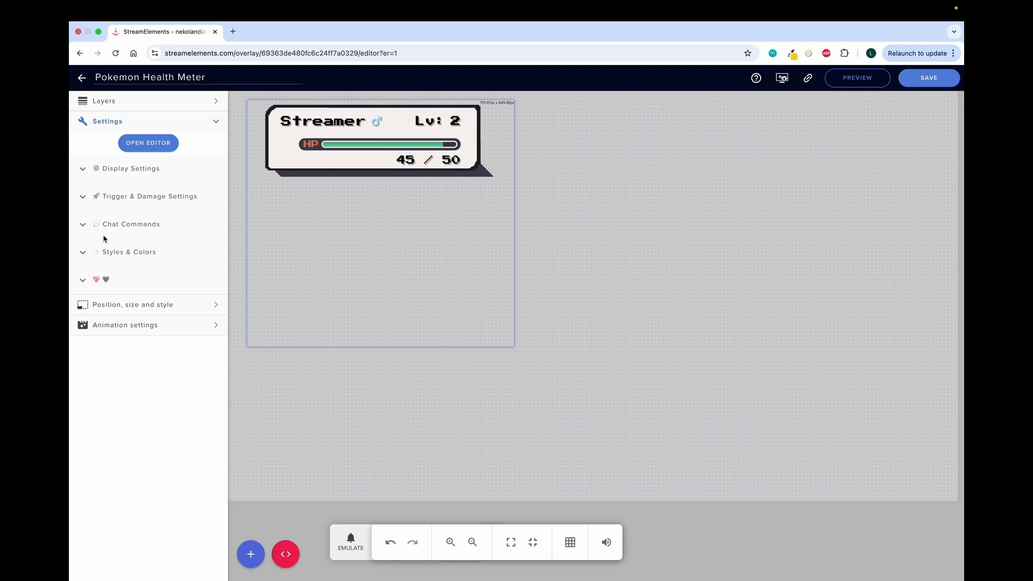
# Step: Review the Styles & Colors settings, including the critical hit text, shadow options and colors, then collapse the section
pyautogui.click(84, 256)
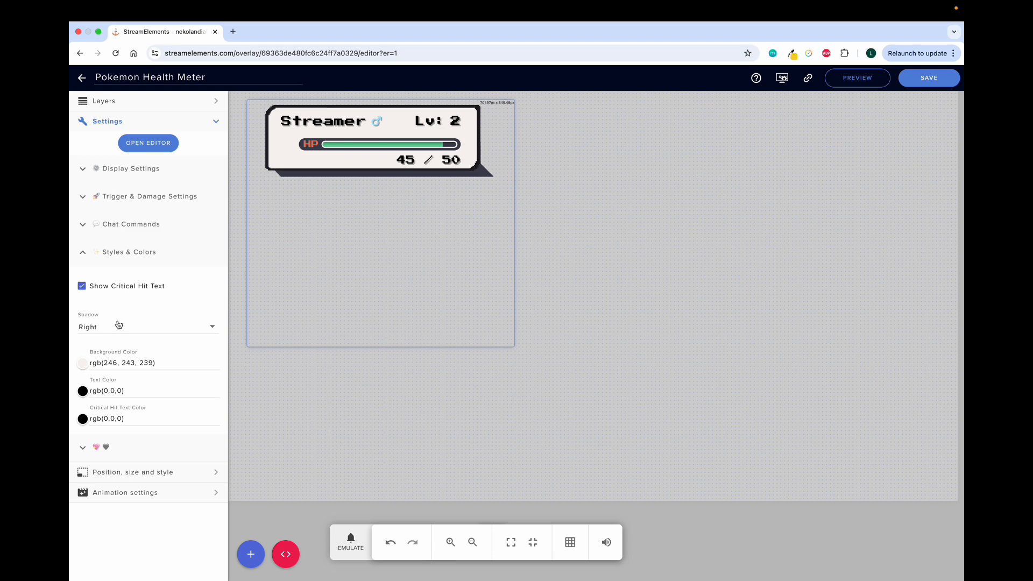
pyautogui.click(161, 327)
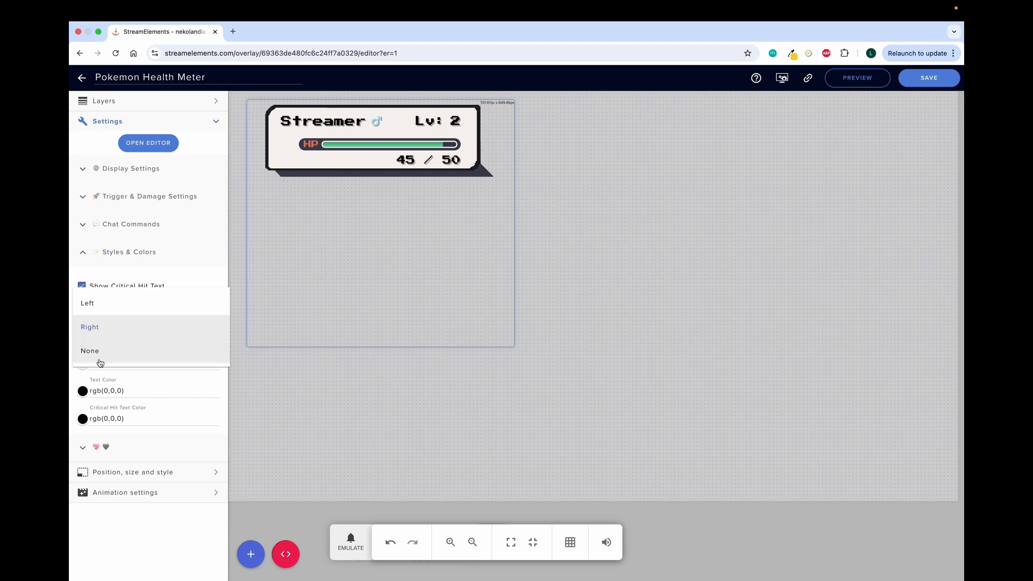
pyautogui.click(123, 435)
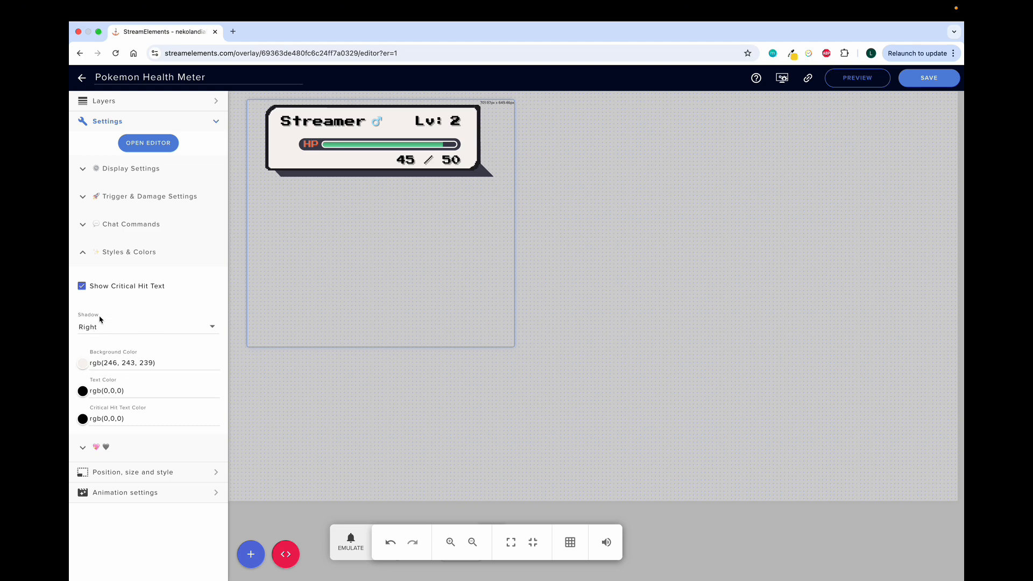
pyautogui.click(84, 258)
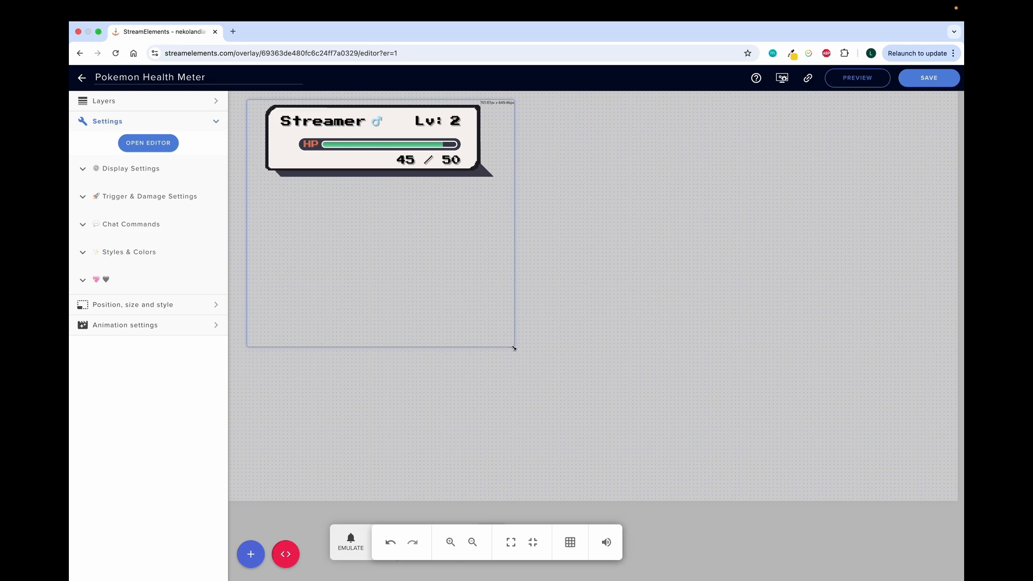
# Step: Resize the health meter widget's frame on the overlay canvas, making it slightly wider
pyautogui.moveTo(514, 348); pyautogui.dragTo(548, 349)
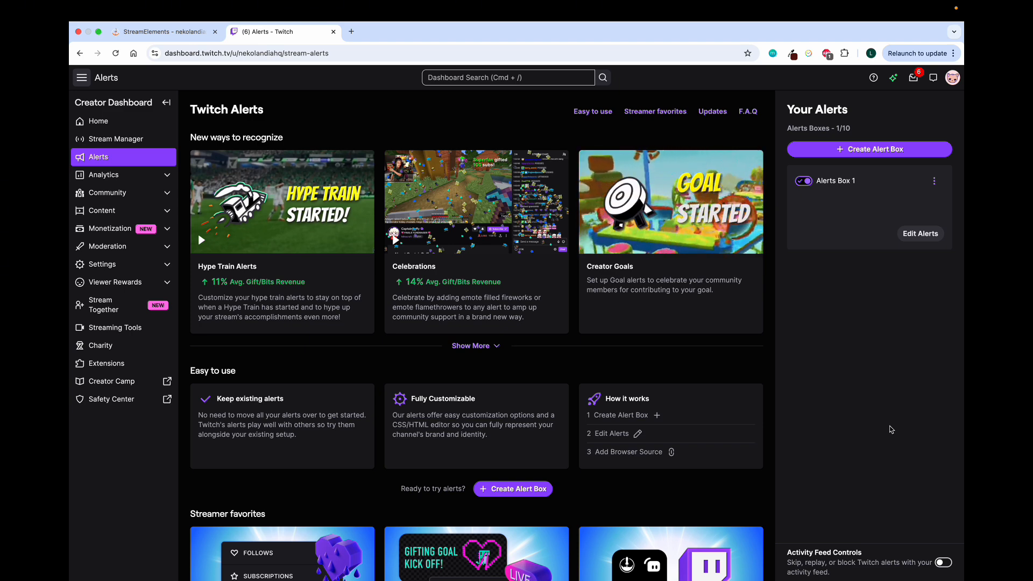
# Step: In the Twitch Creator Dashboard, open the management page for Power-ups & Channel Points and go to the Custom Rewards
pyautogui.click(140, 285)
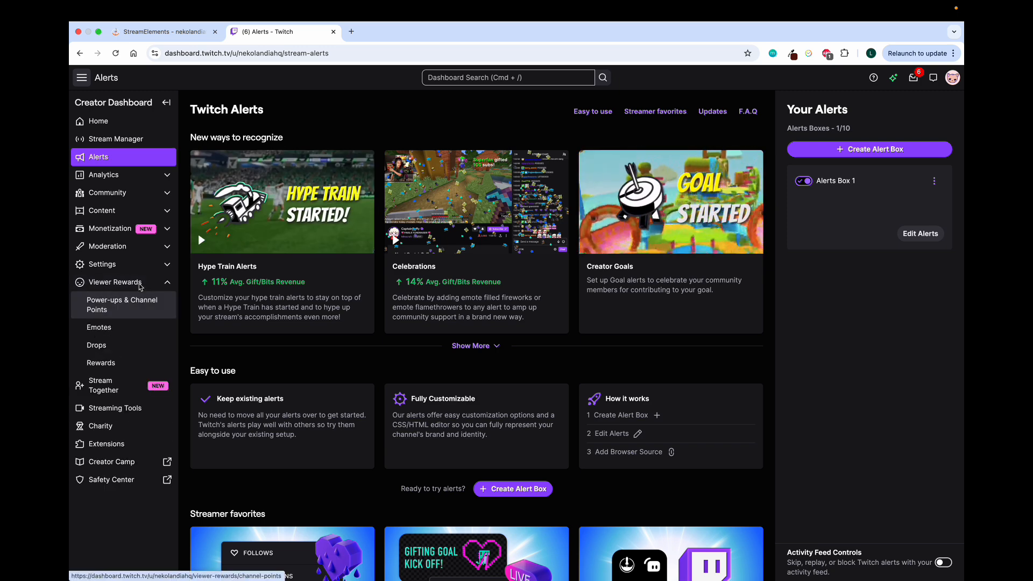
pyautogui.click(122, 311)
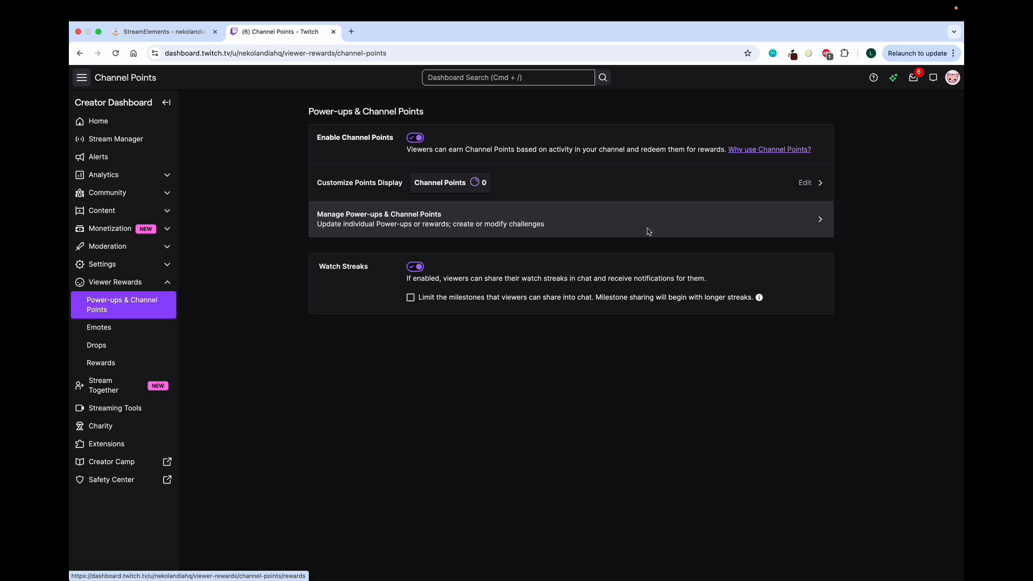
pyautogui.click(695, 221)
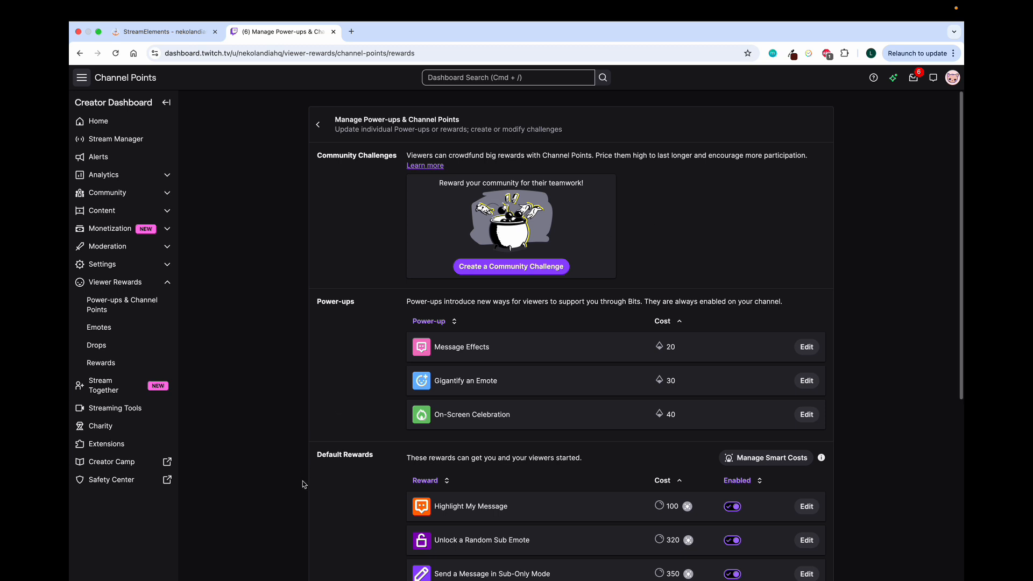
pyautogui.scroll(-3, 302, 483)
pyautogui.scroll(-2, 302, 483)
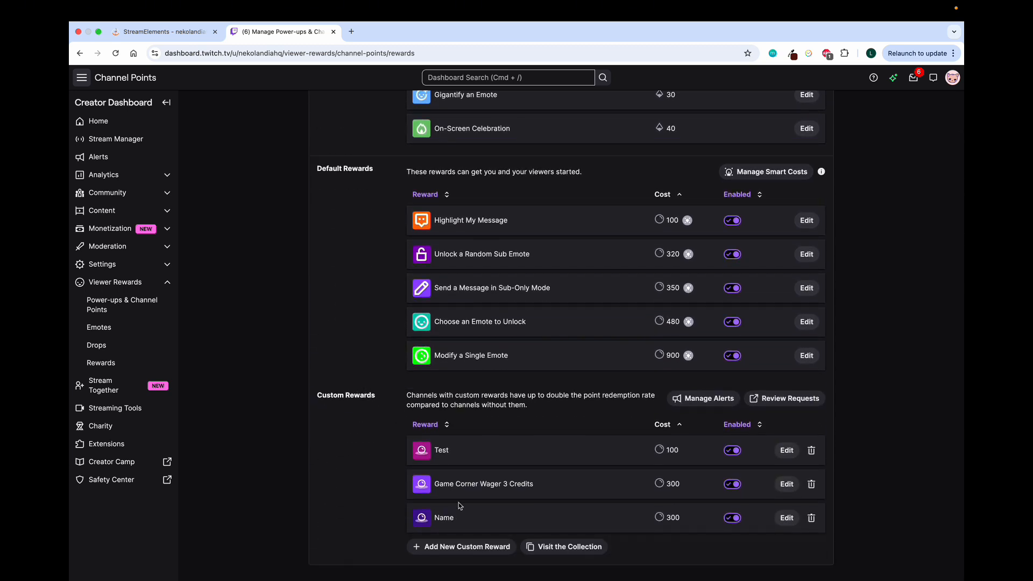
# Step: Start a new custom reward named "Name" with a cost of 200 channel points
pyautogui.click(455, 549)
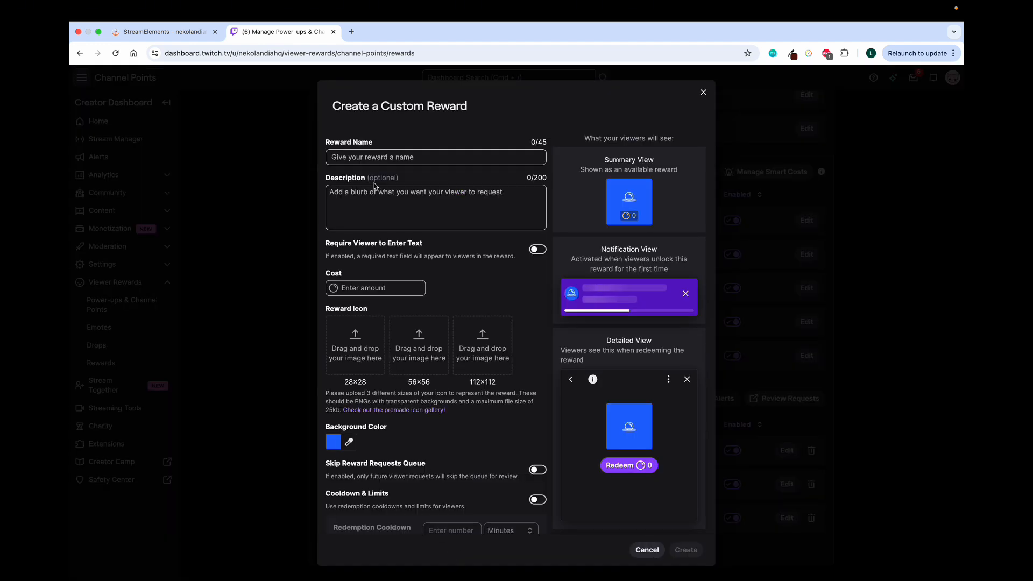
pyautogui.click(375, 158)
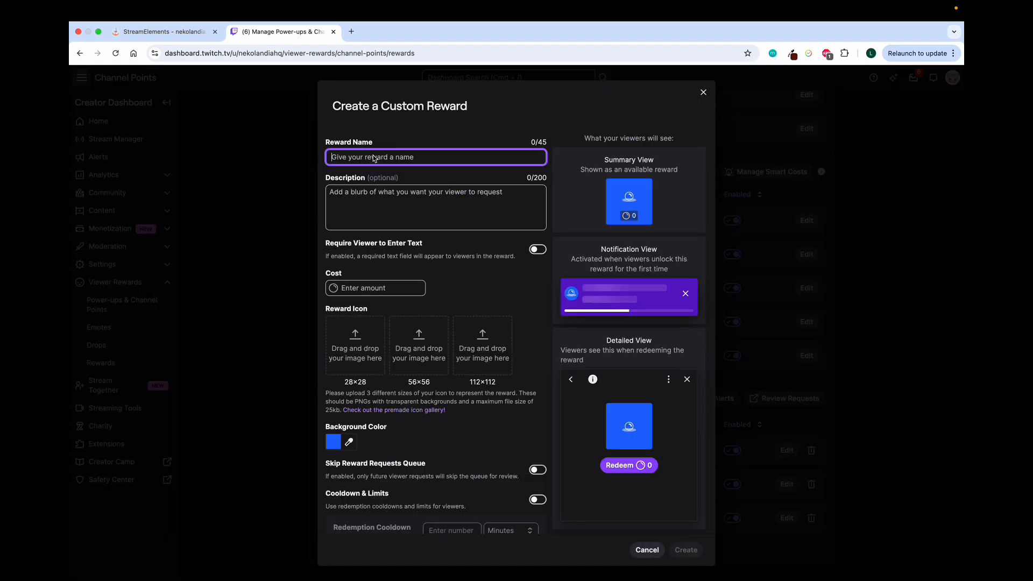
pyautogui.write('Name')
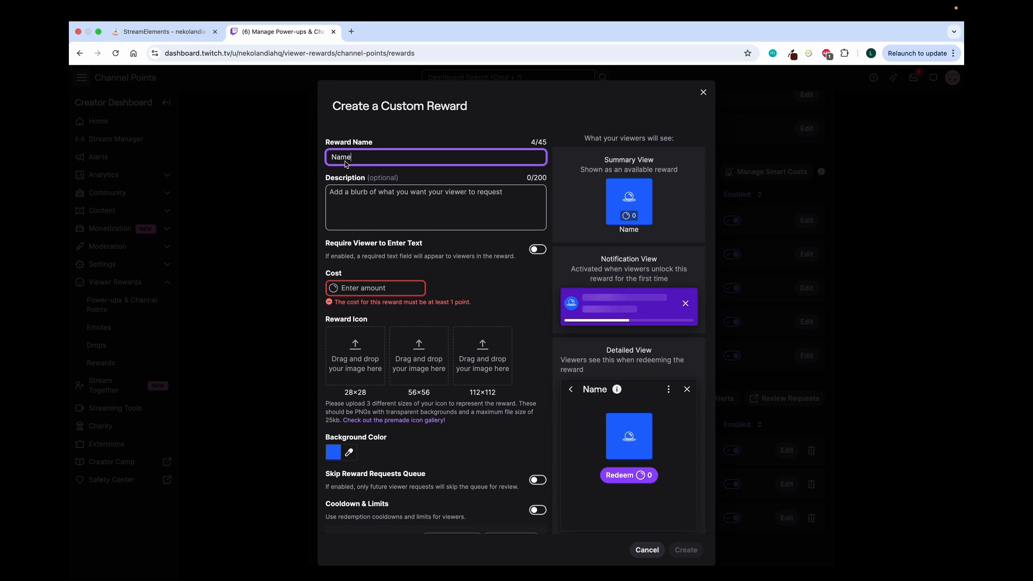
pyautogui.click(366, 288)
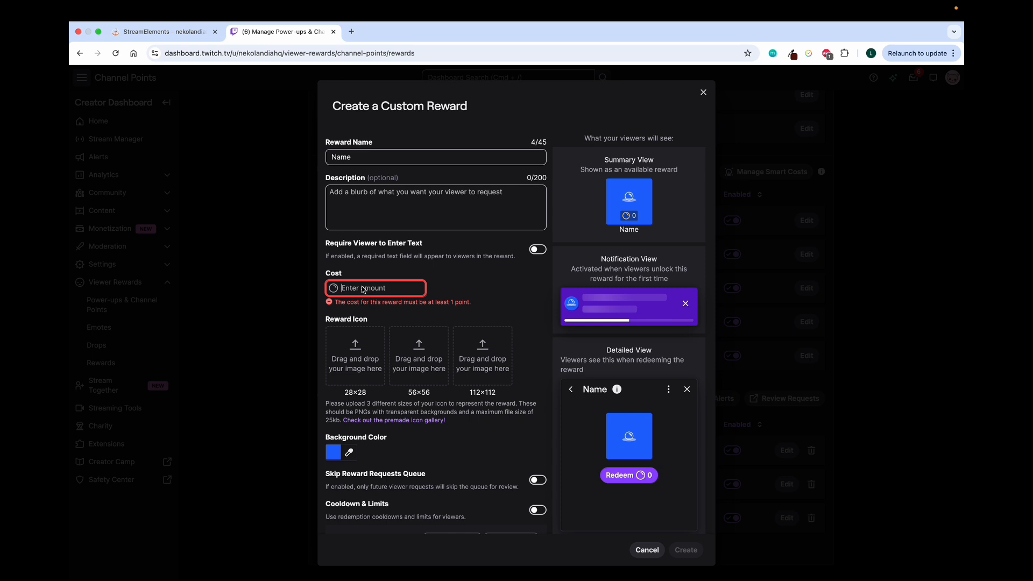
pyautogui.write('200')
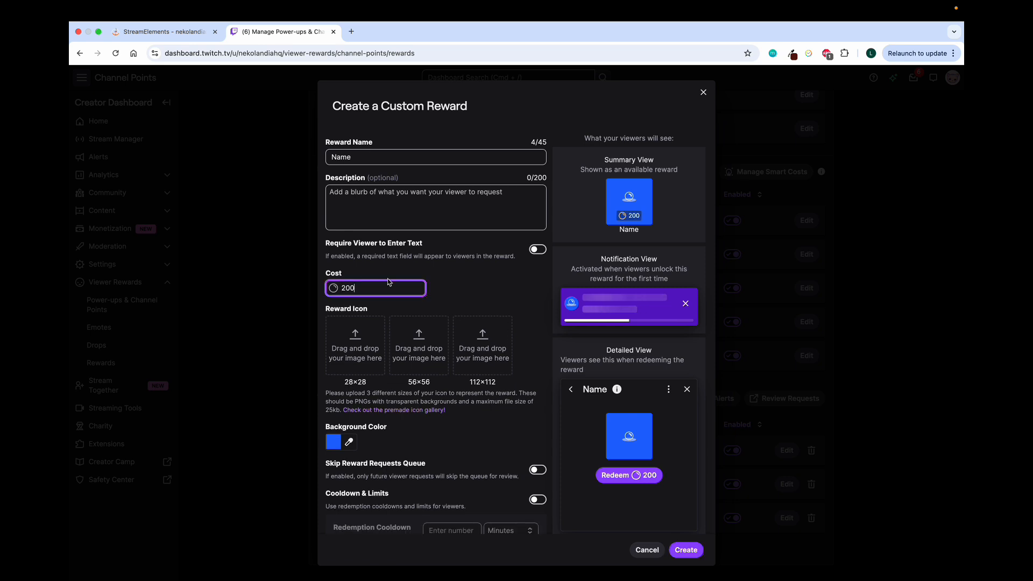
pyautogui.press('Tab')
# Step: Review the reward's icon, color, queue and cooldown options, then try to create the reward
pyautogui.scroll(-1, 513, 371)
pyautogui.scroll(-2, 513, 371)
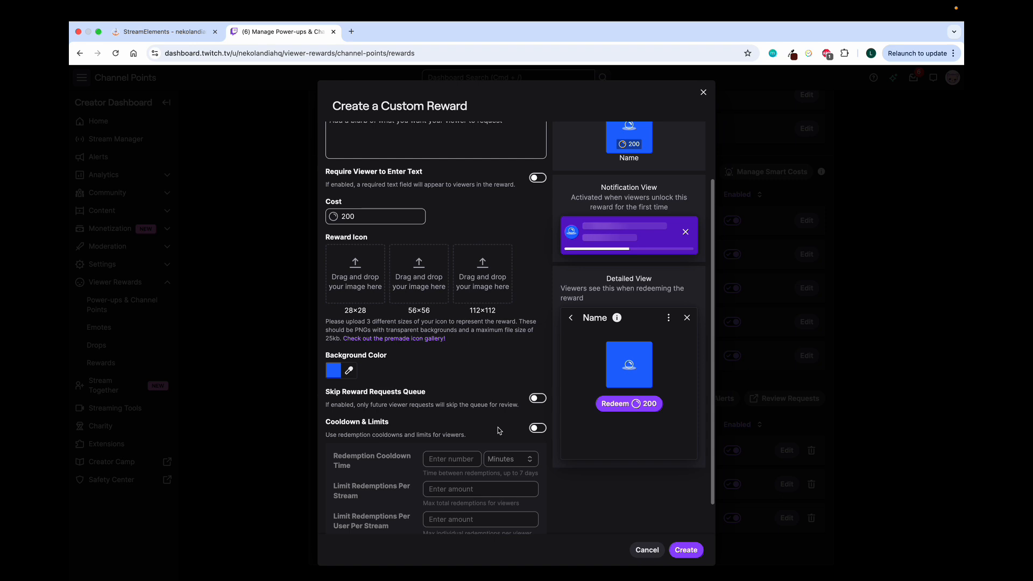
pyautogui.scroll(3, 500, 430)
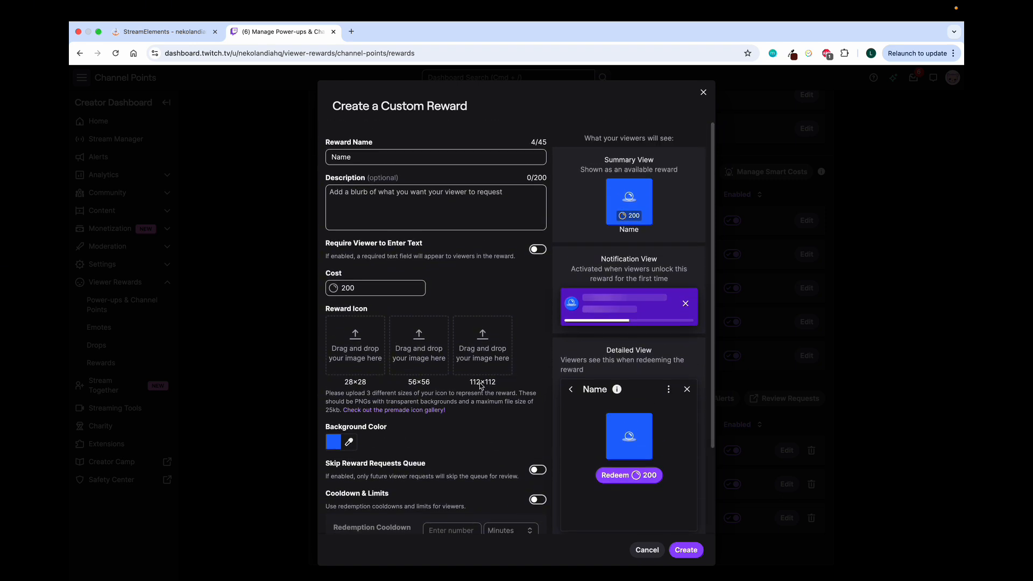
pyautogui.click(681, 553)
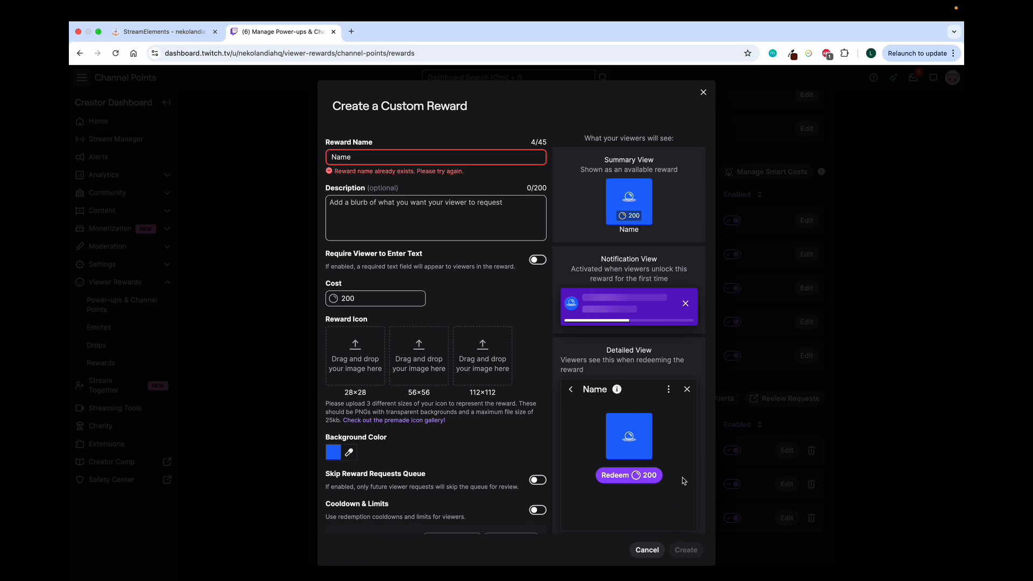
# Step: Change the reward's name to "Name2" and create it
pyautogui.click(359, 157)
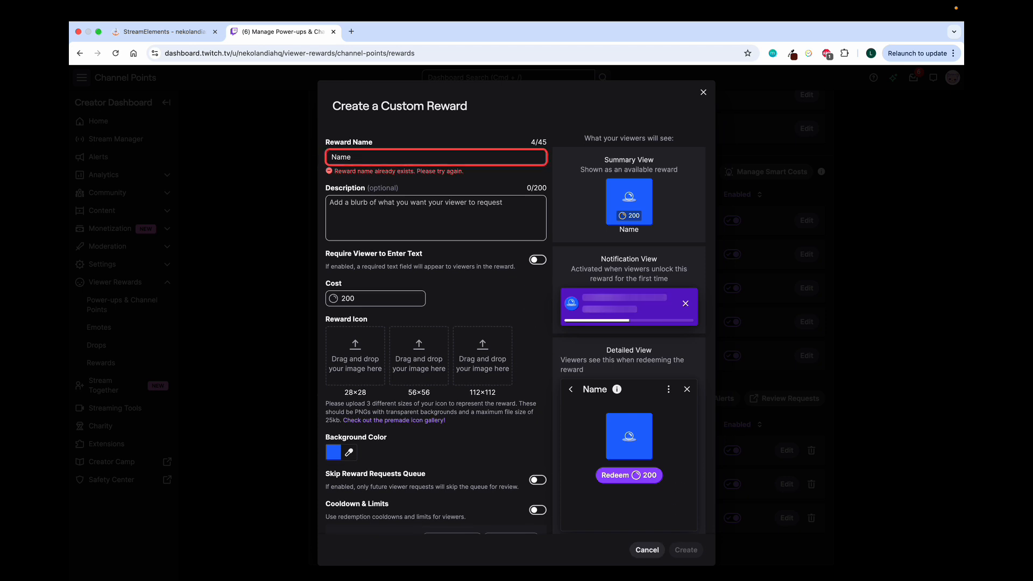
pyautogui.write('2')
pyautogui.click(688, 550)
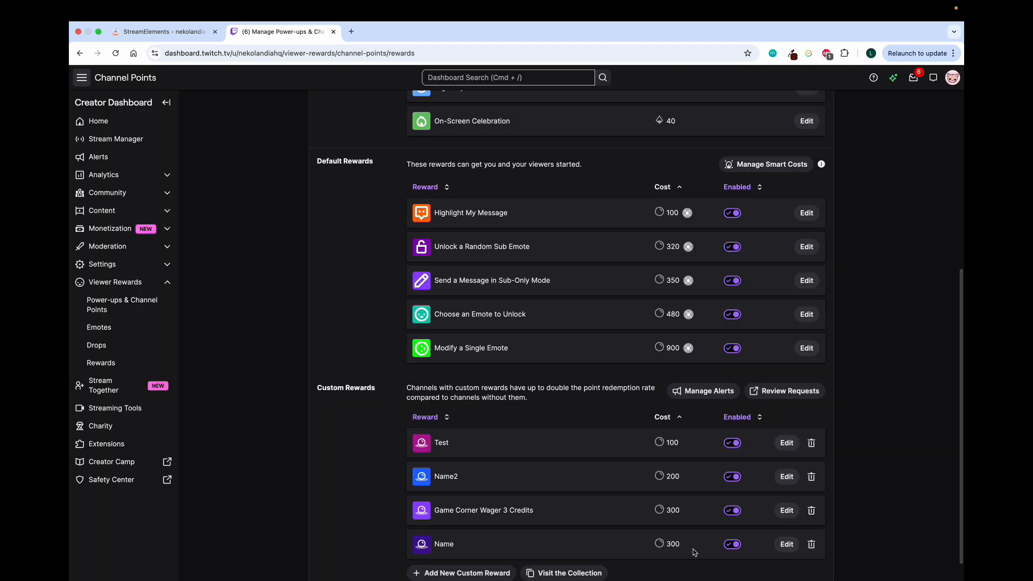